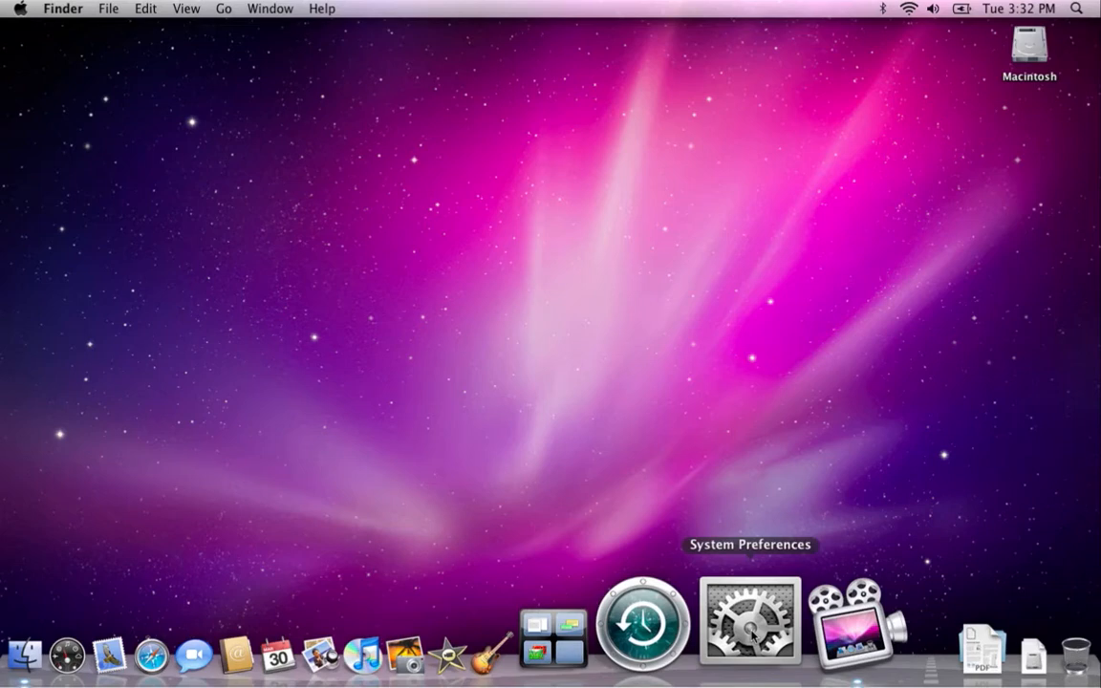
# Launch System Preferences from the Dock and go to its Parental Controls pane
pyautogui.click(752, 634)
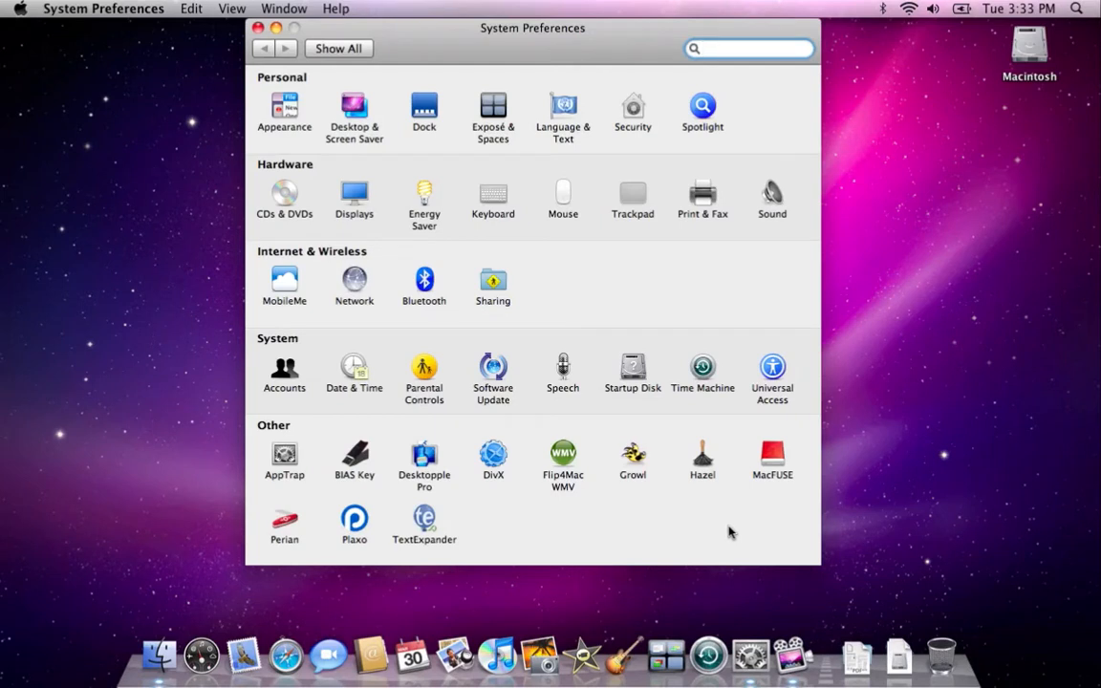
pyautogui.click(426, 370)
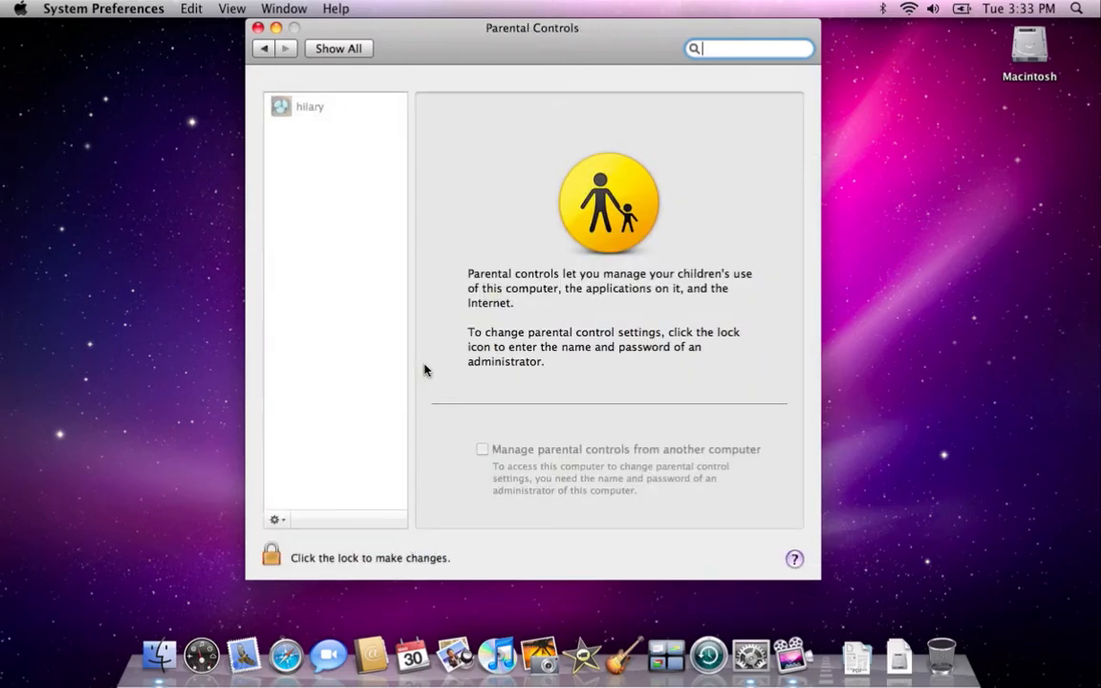
# Unlock the Parental Controls pane by entering the administrator password
pyautogui.click(271, 557)
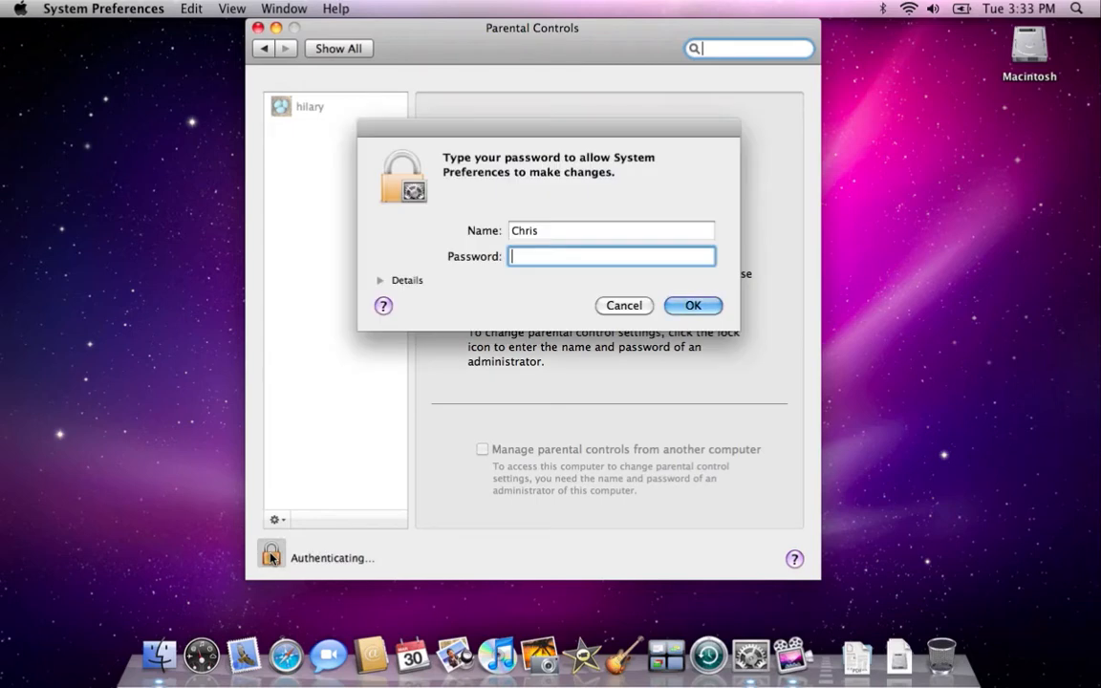
pyautogui.write('****')
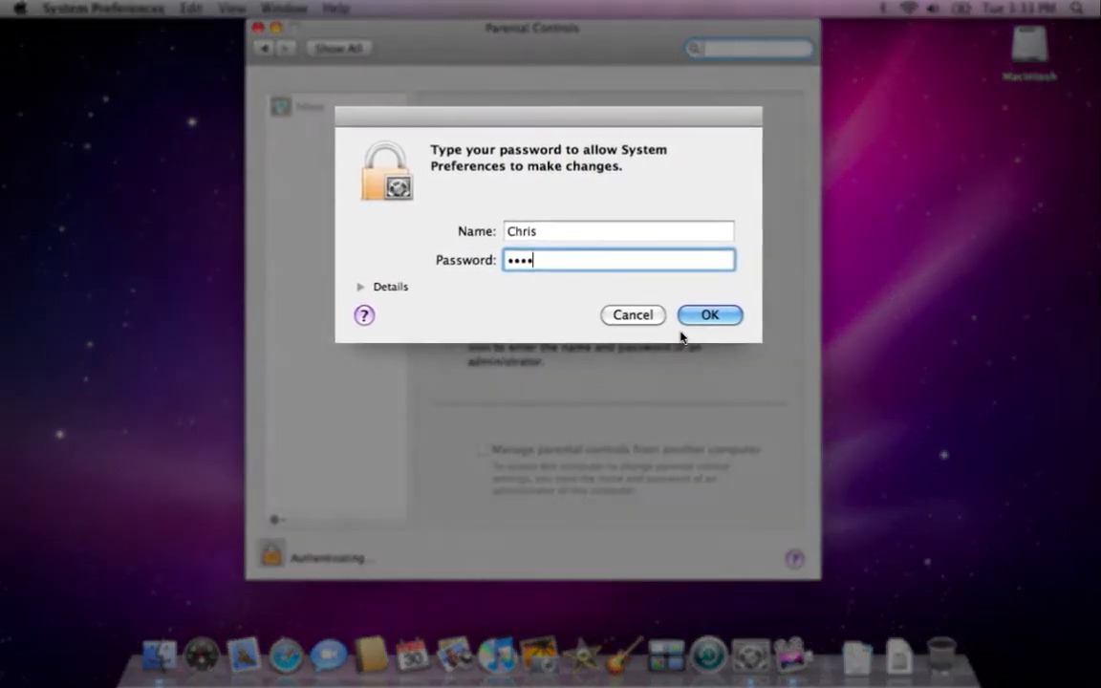
pyautogui.click(710, 317)
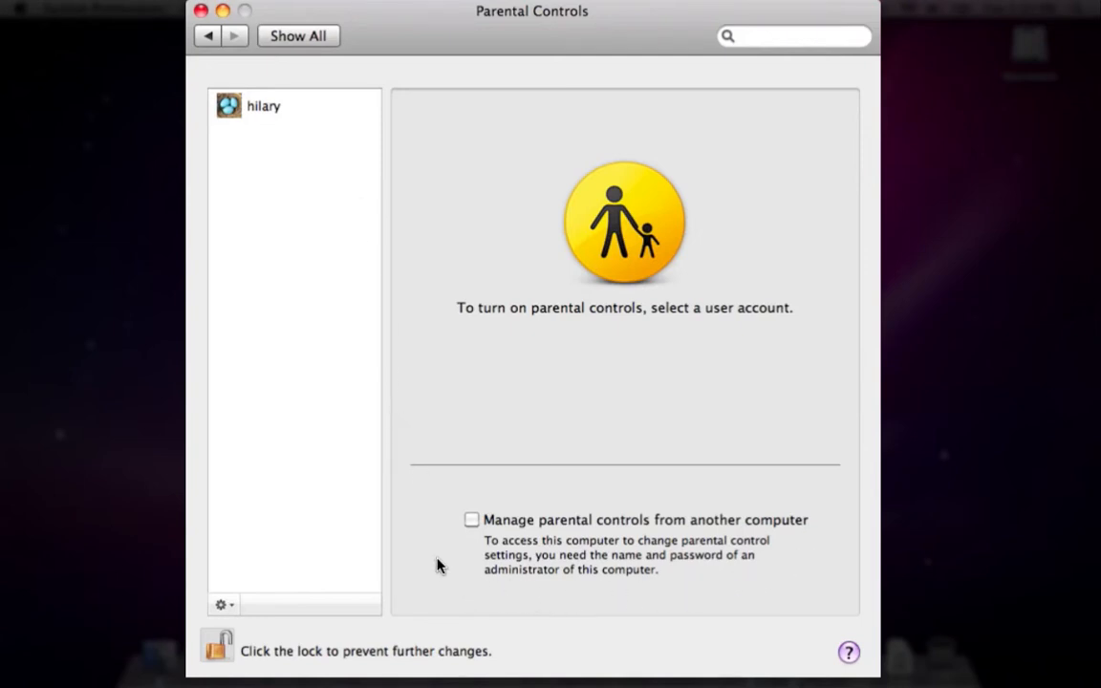
# Select the user account in the sidebar and enable parental controls for it
pyautogui.click(229, 114)
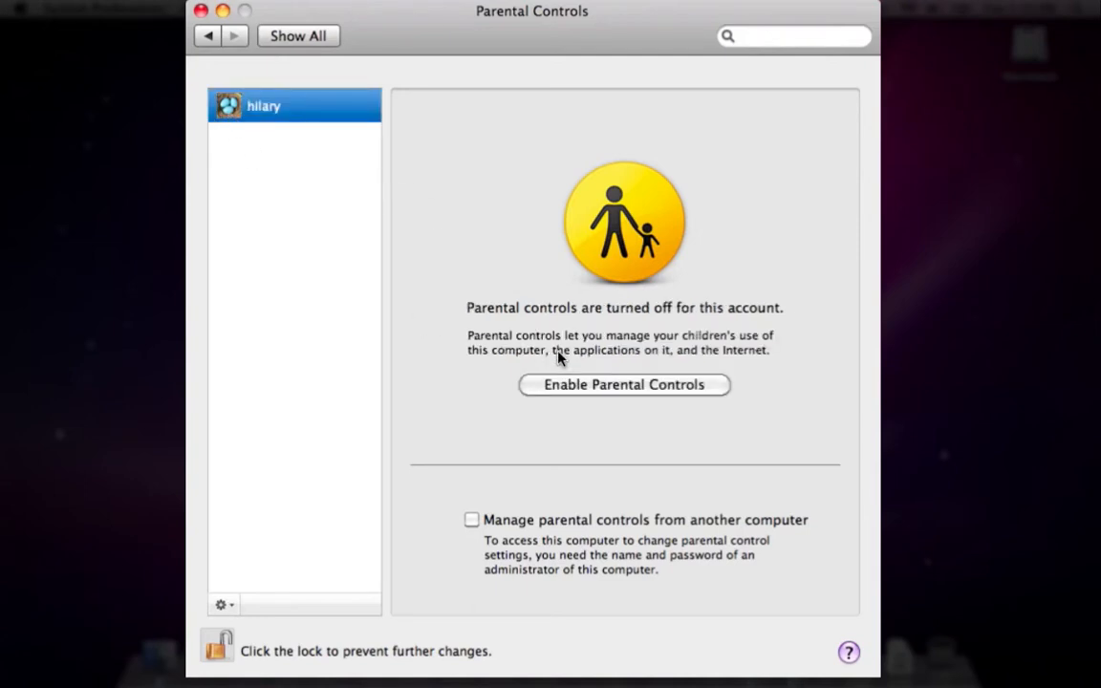
pyautogui.click(574, 385)
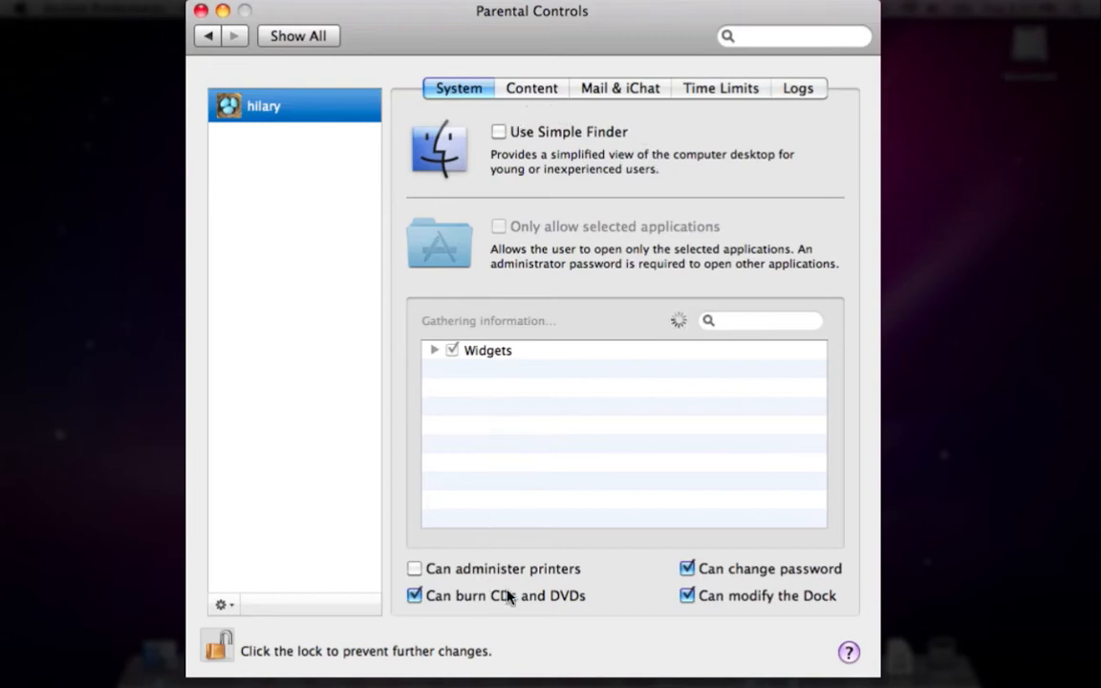
# Uncheck Can change password, leaving Can administer printers unchecked
pyautogui.click(686, 570)
pyautogui.click(415, 570)
pyautogui.click(414, 569)
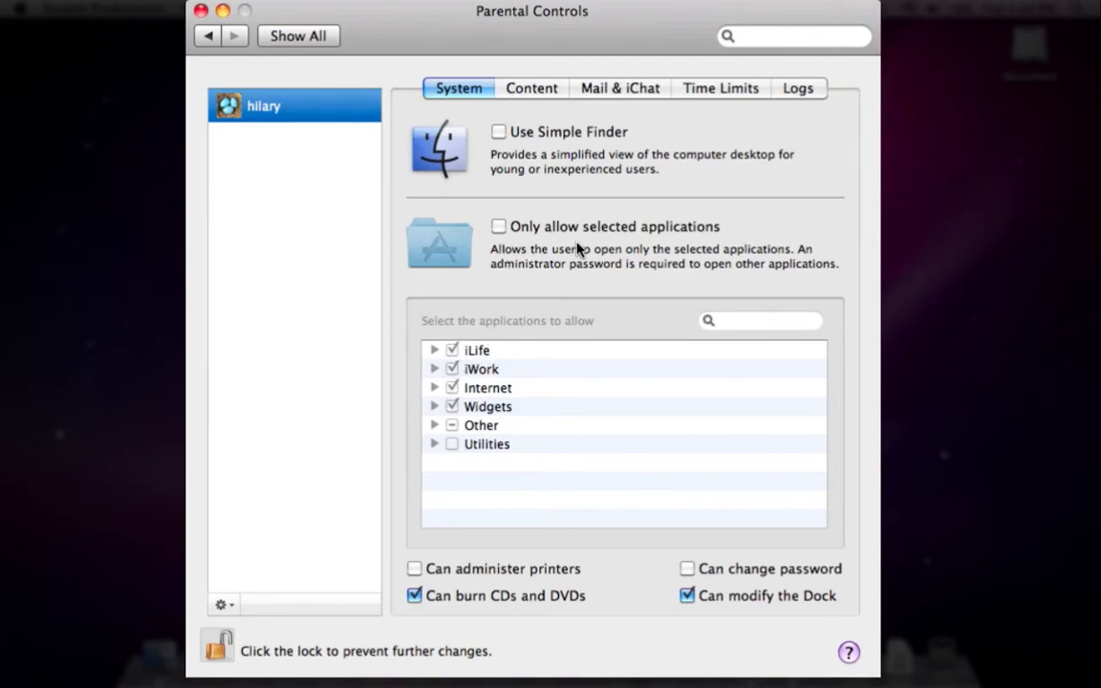
# Allow only selected applications for the account and block the whole Widgets group
pyautogui.click(499, 228)
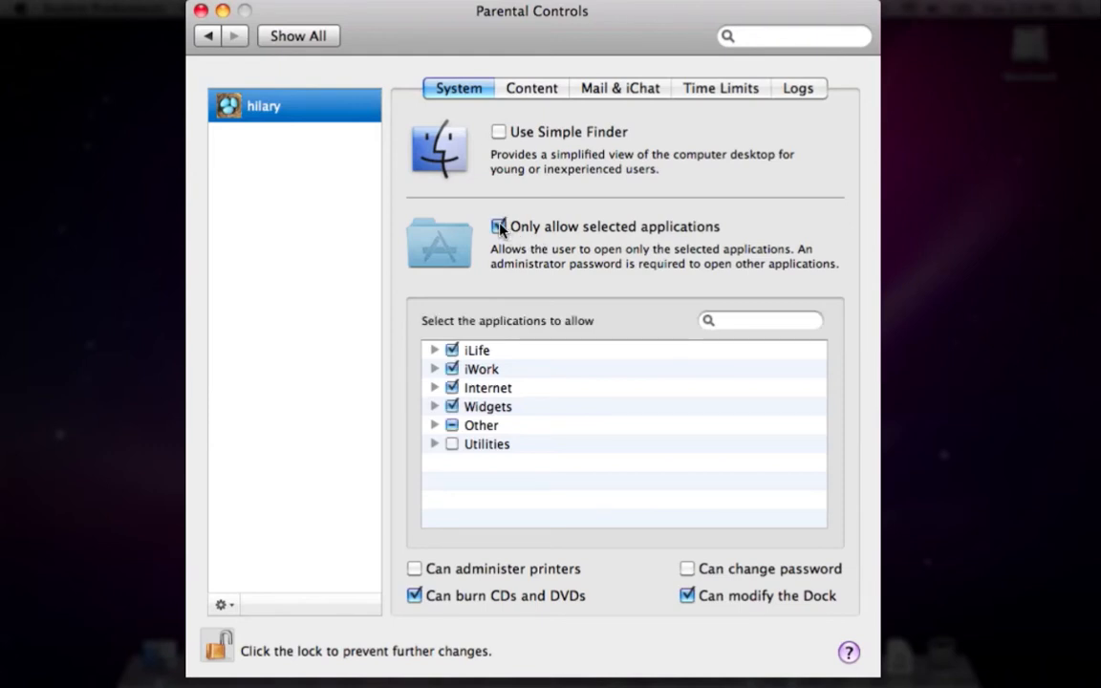
pyautogui.click(435, 407)
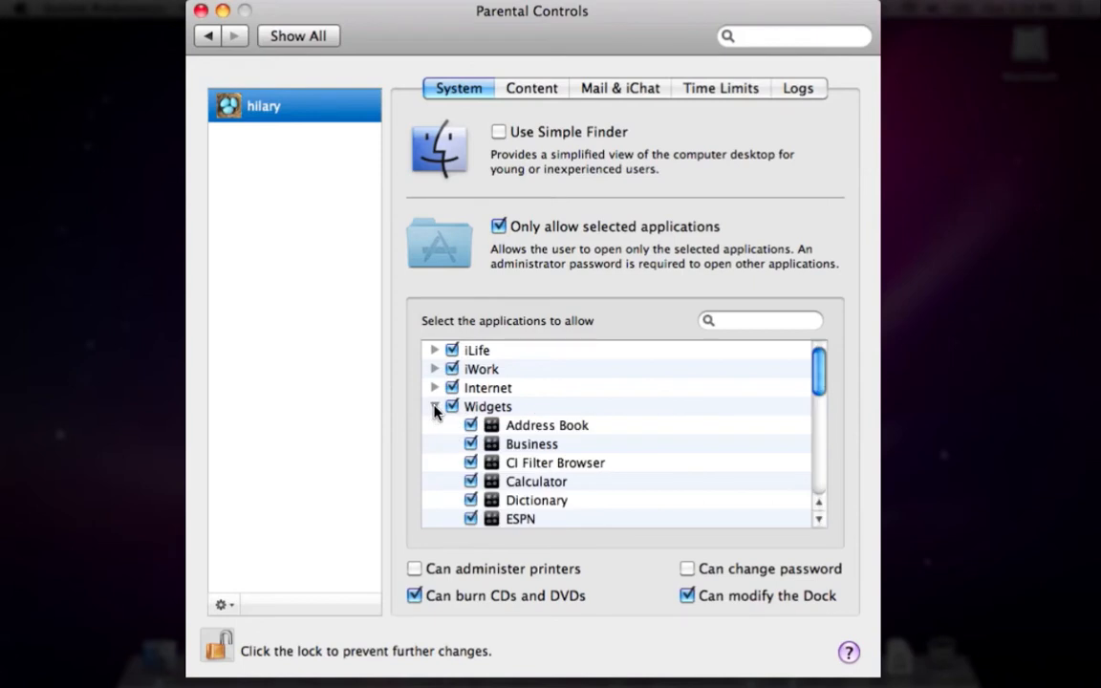
pyautogui.click(435, 407)
pyautogui.click(451, 407)
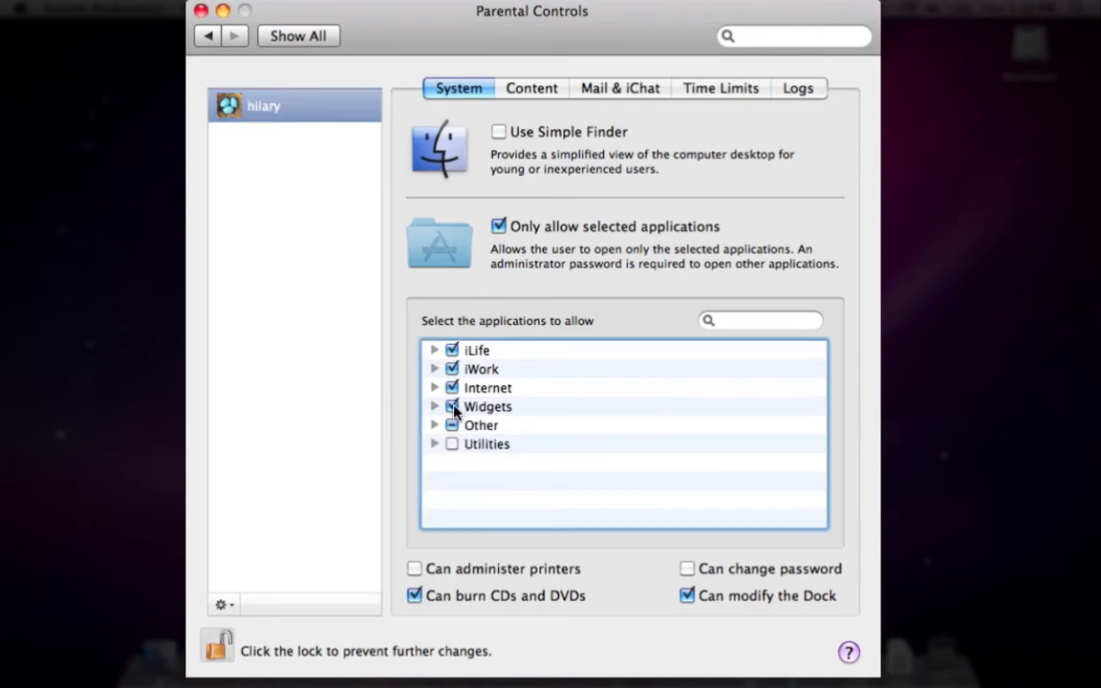
# Expand the Other group and scroll through its list of applications
pyautogui.click(436, 426)
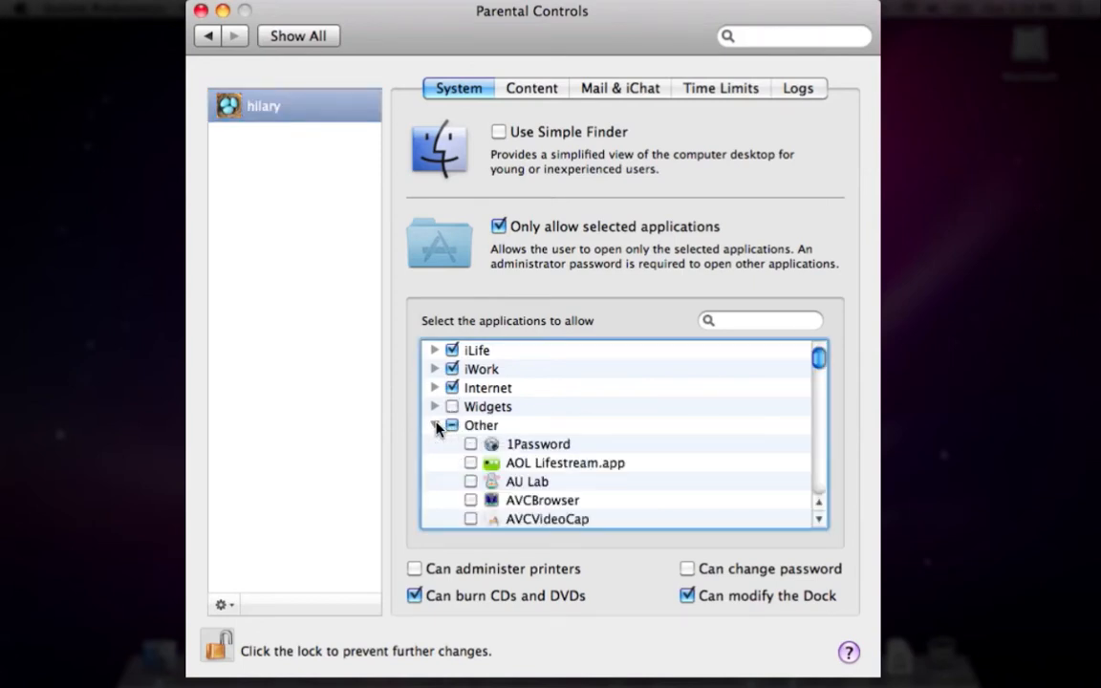
pyautogui.scroll(-10, 437, 428)
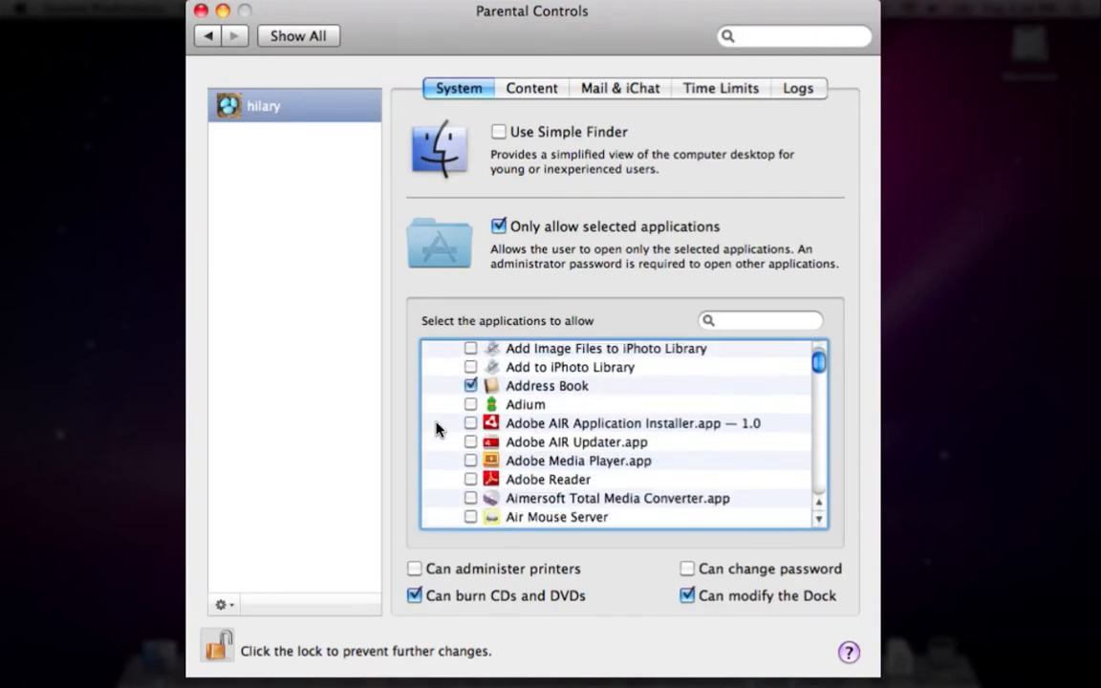
pyautogui.scroll(-2, 437, 429)
pyautogui.scroll(2, 437, 429)
pyautogui.scroll(-10, 437, 430)
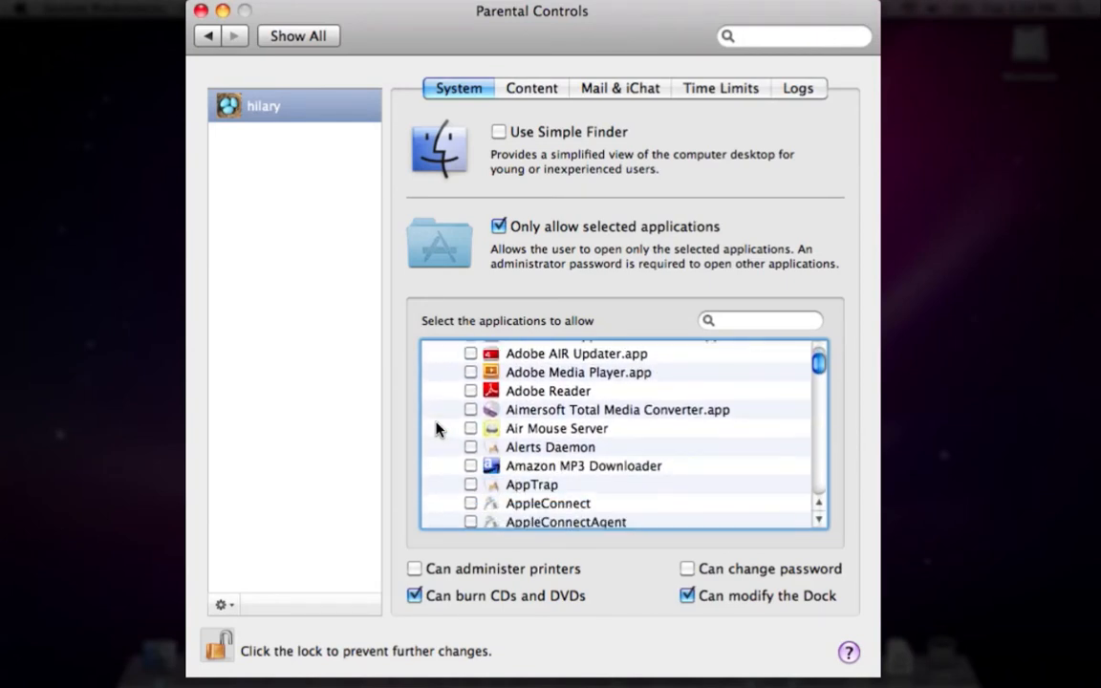
pyautogui.scroll(-8, 436, 429)
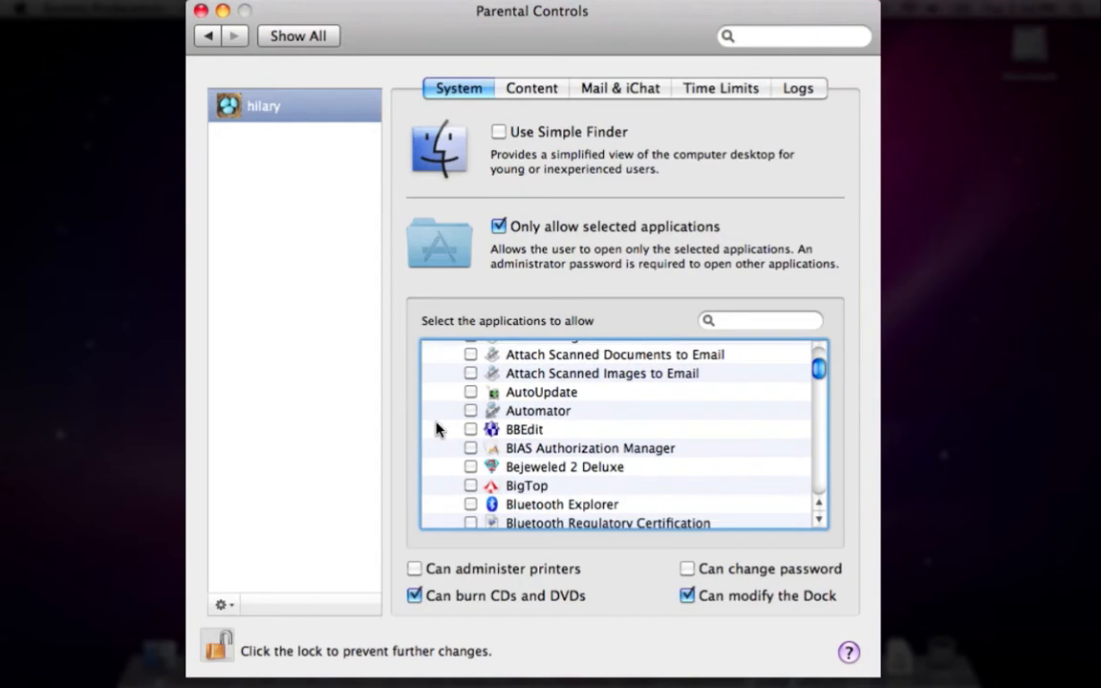
pyautogui.scroll(-10, 436, 429)
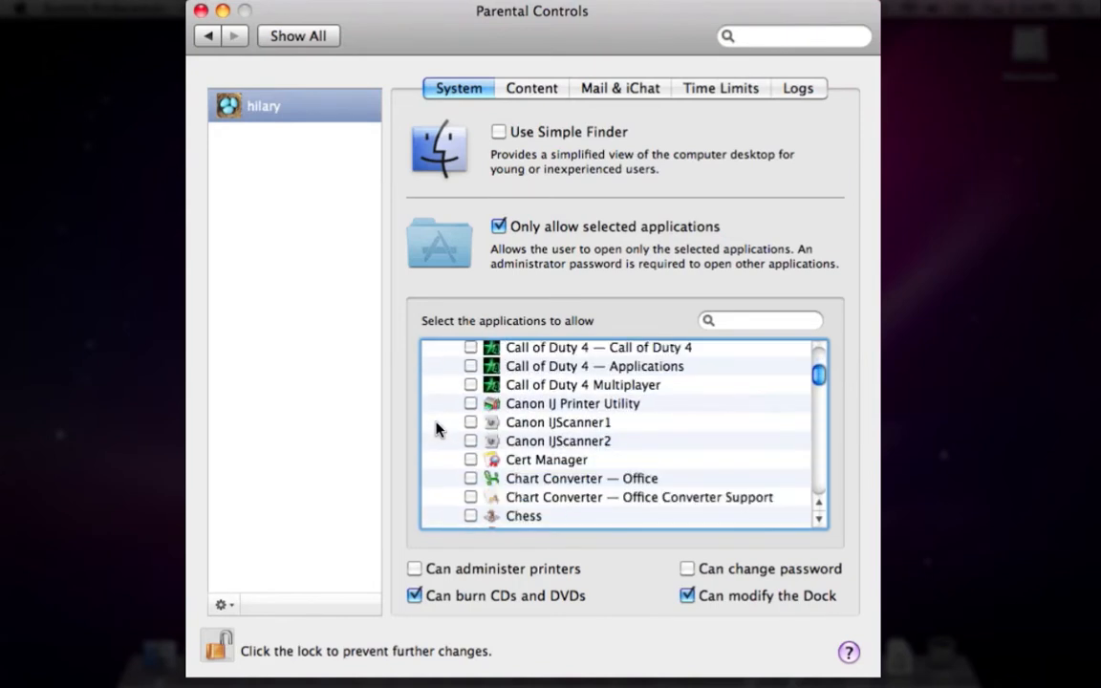
pyautogui.scroll(4, 436, 429)
pyautogui.scroll(-10, 436, 429)
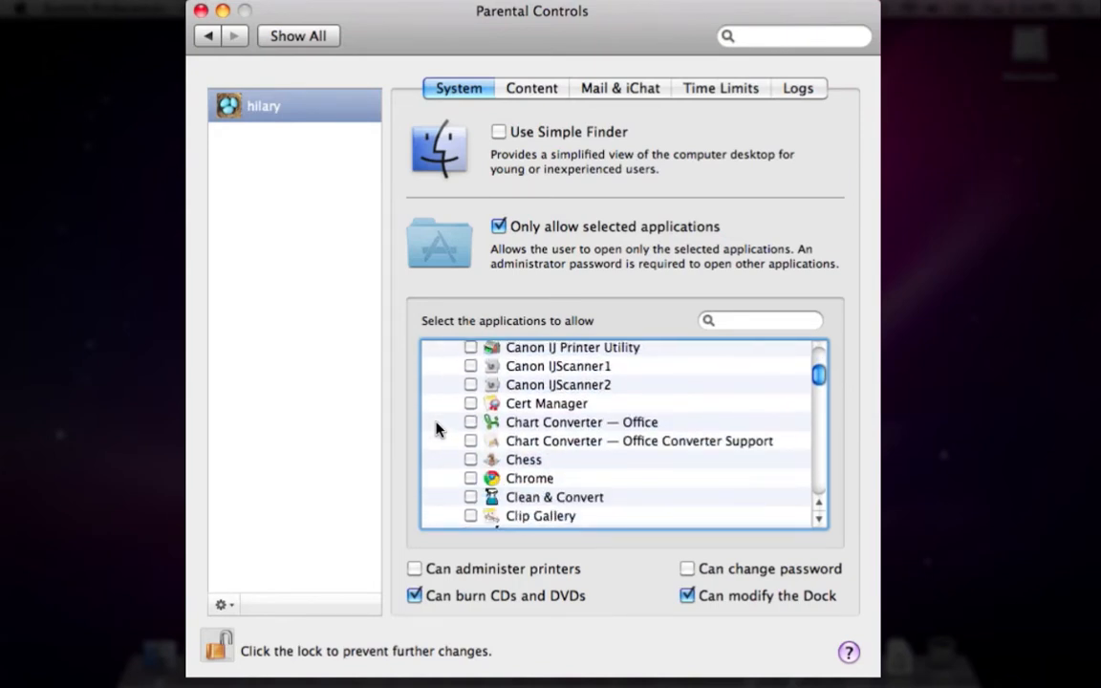
pyautogui.scroll(-8, 436, 430)
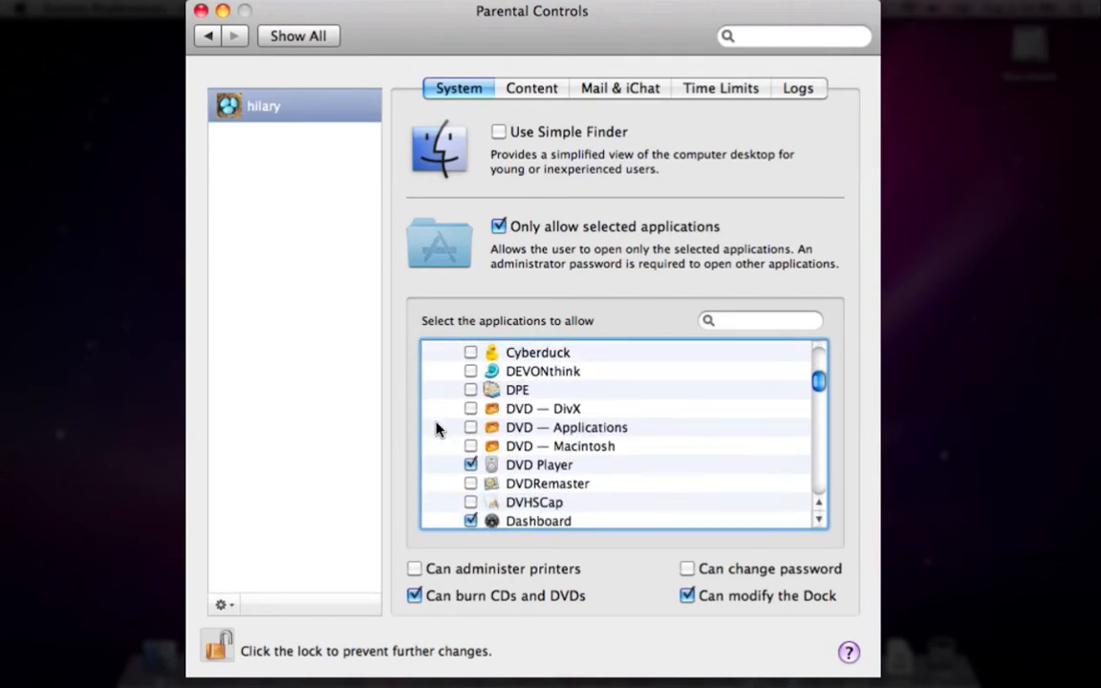
pyautogui.scroll(-3, 436, 429)
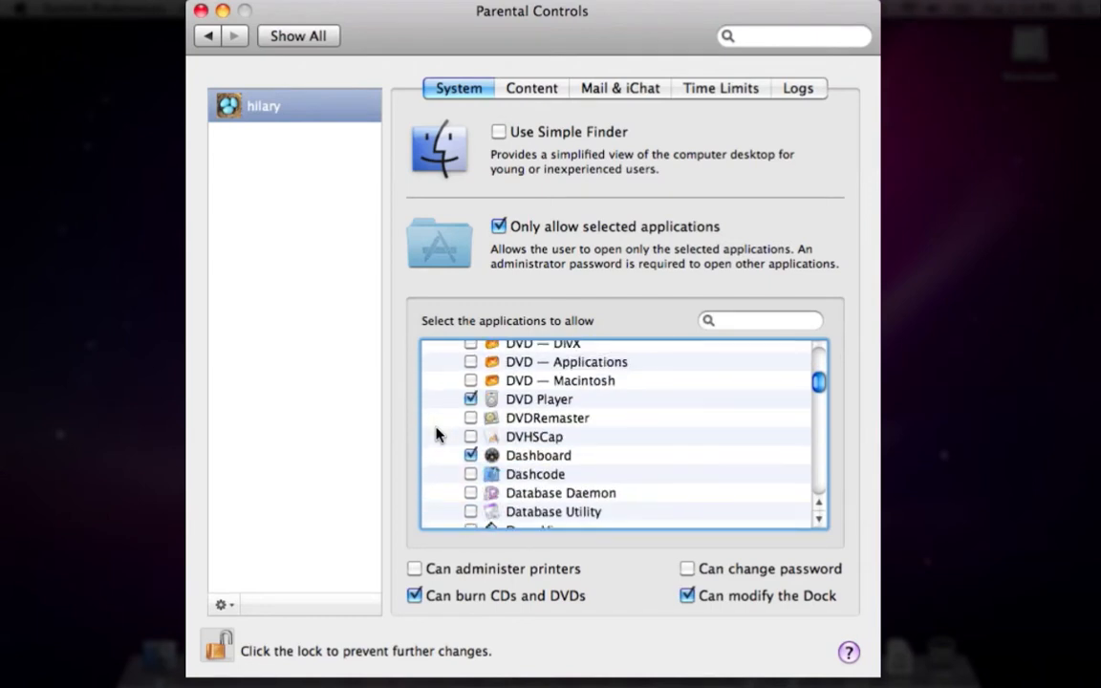
pyautogui.scroll(-7, 436, 434)
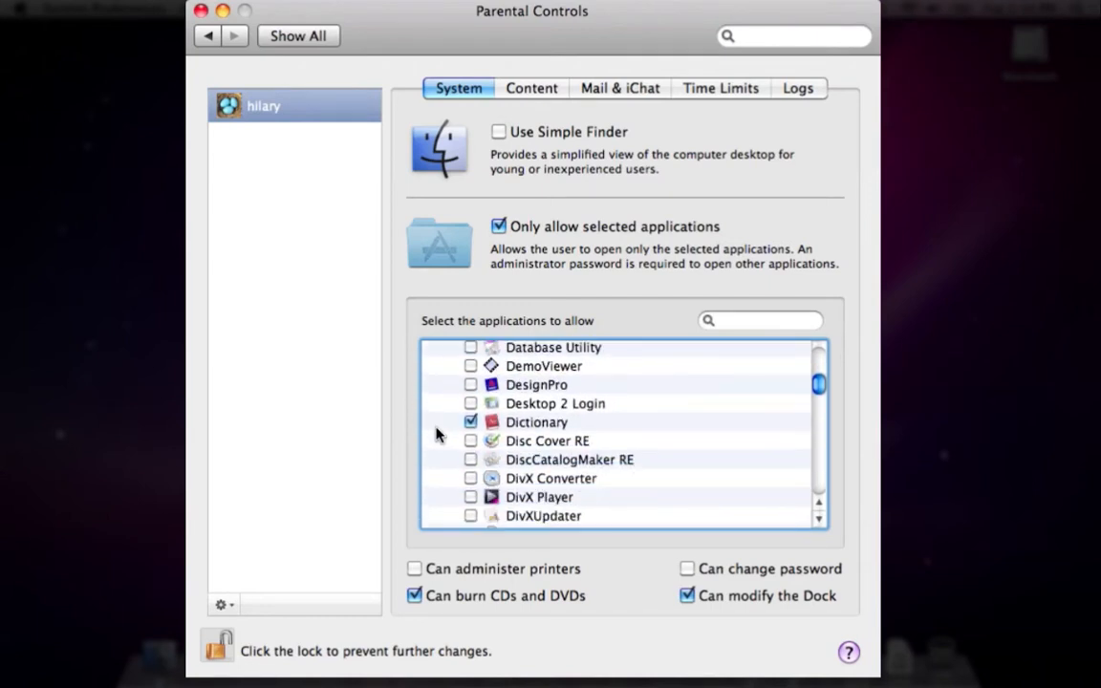
pyautogui.scroll(-8, 436, 434)
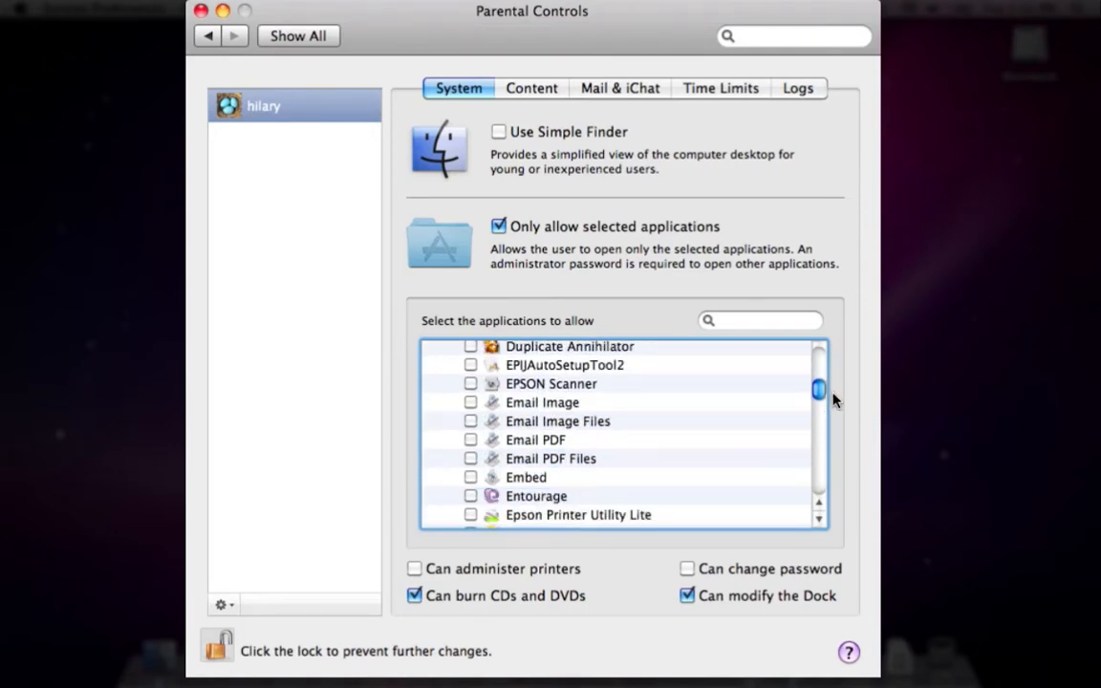
pyautogui.moveTo(821, 396); pyautogui.dragTo(821, 358)
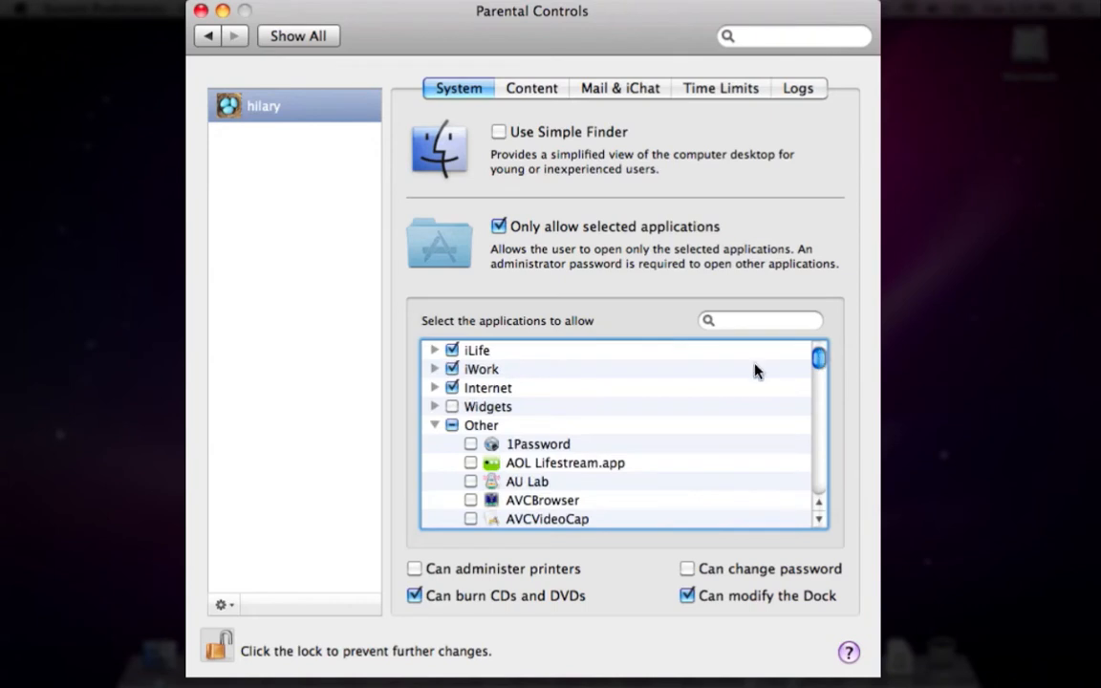
# Disallow iChat and Mail under Internet, and iWeb under iLife
pyautogui.click(435, 388)
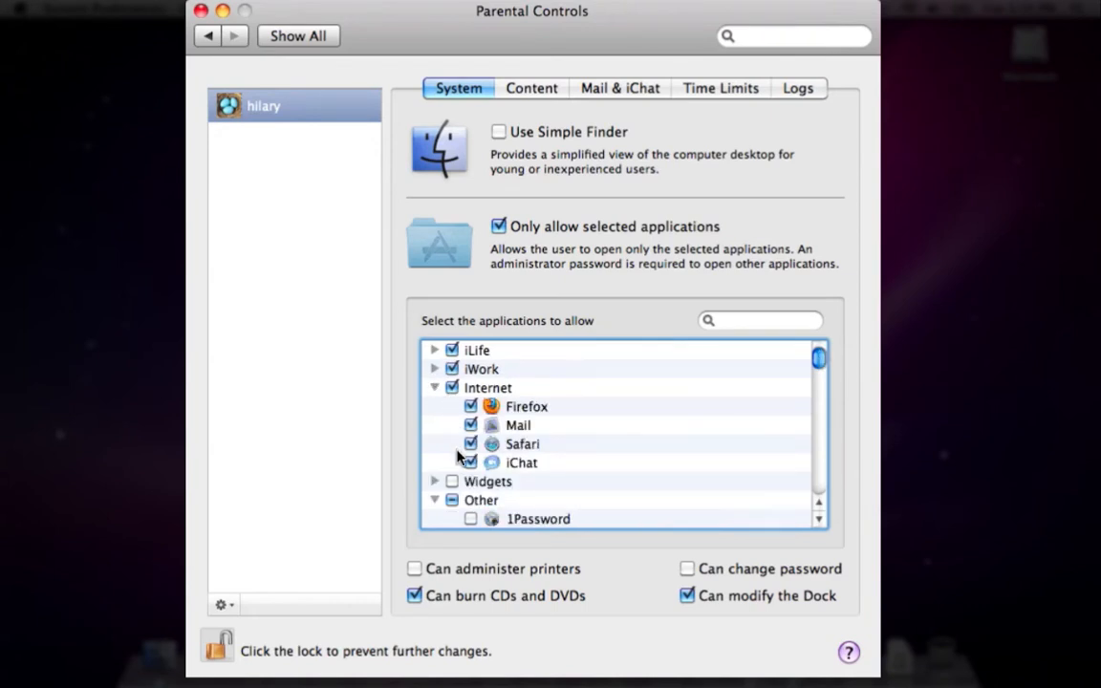
pyautogui.click(472, 464)
pyautogui.click(471, 426)
pyautogui.click(436, 370)
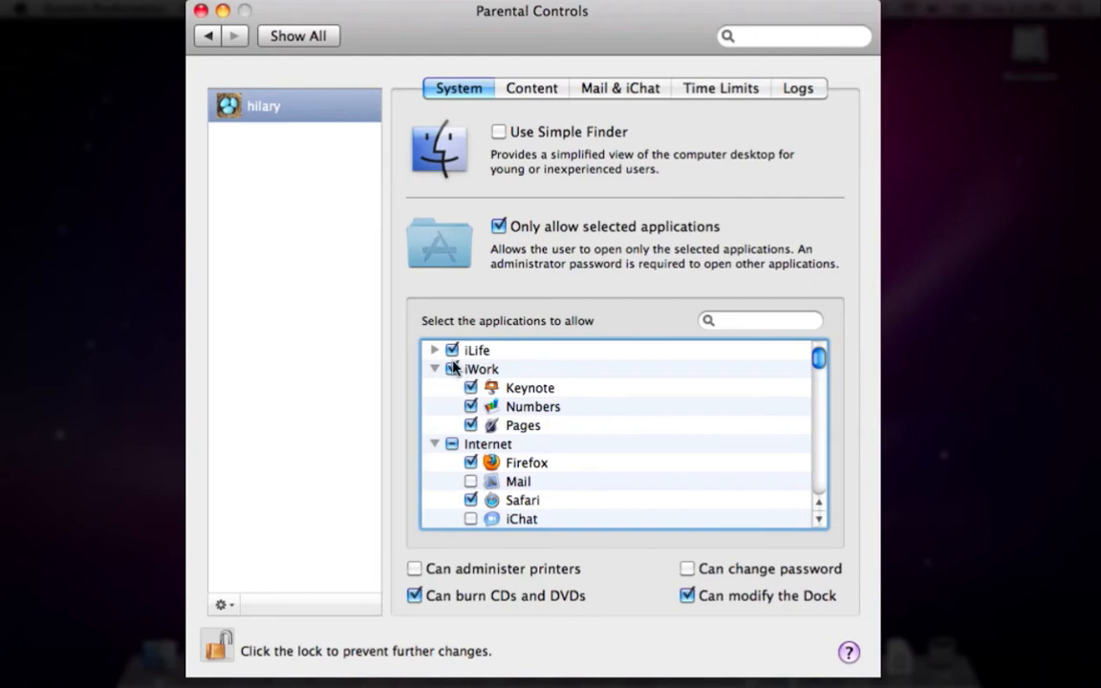
pyautogui.click(435, 350)
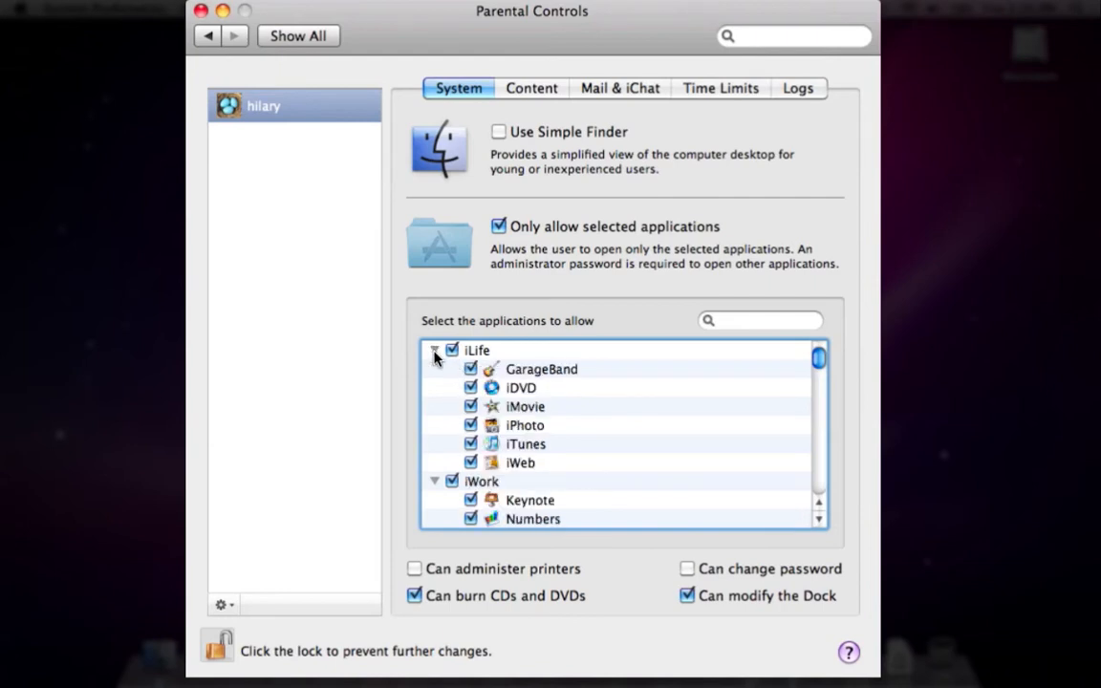
pyautogui.click(471, 464)
# Set Content restrictions to allow access only to listed websites
pyautogui.click(541, 93)
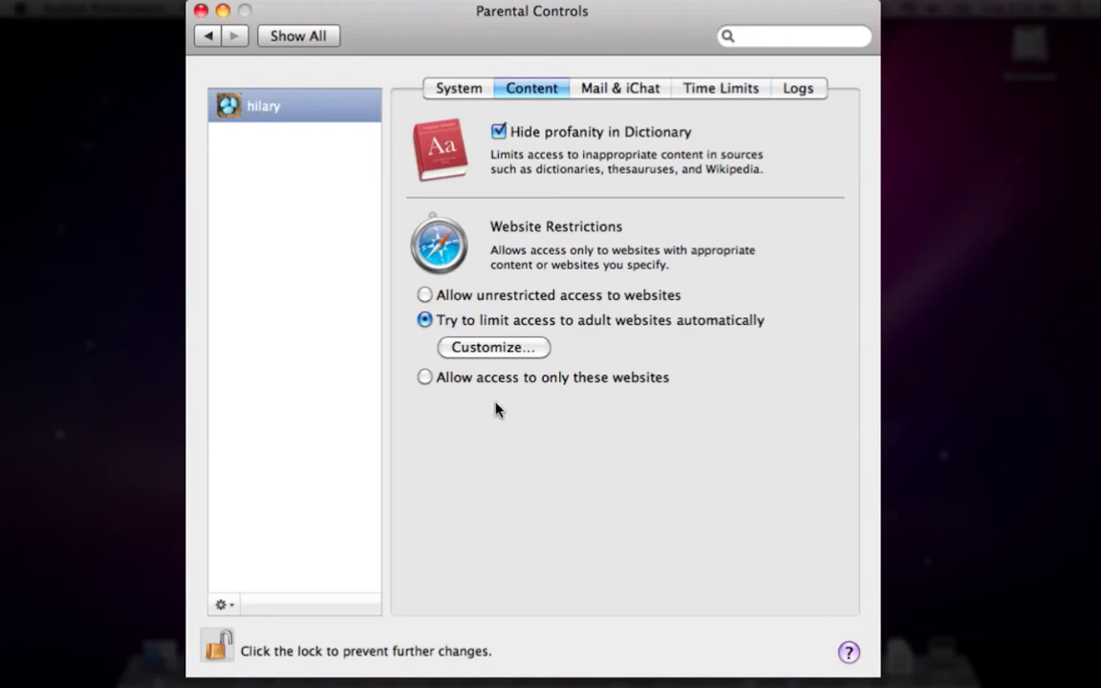
pyautogui.click(425, 378)
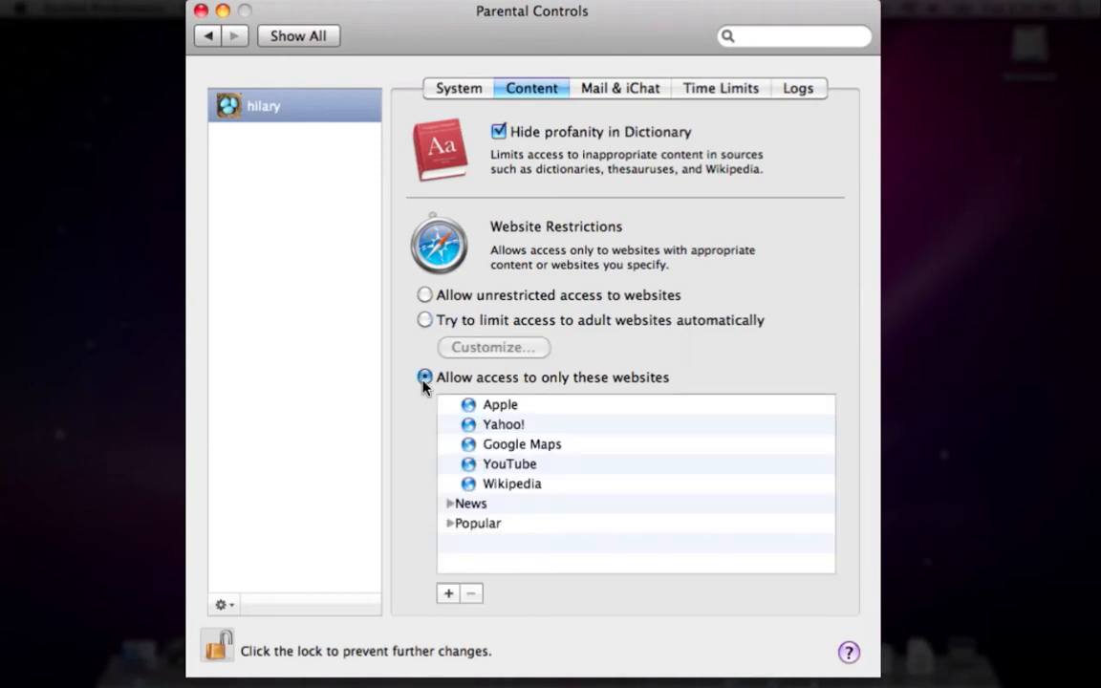
pyautogui.click(450, 504)
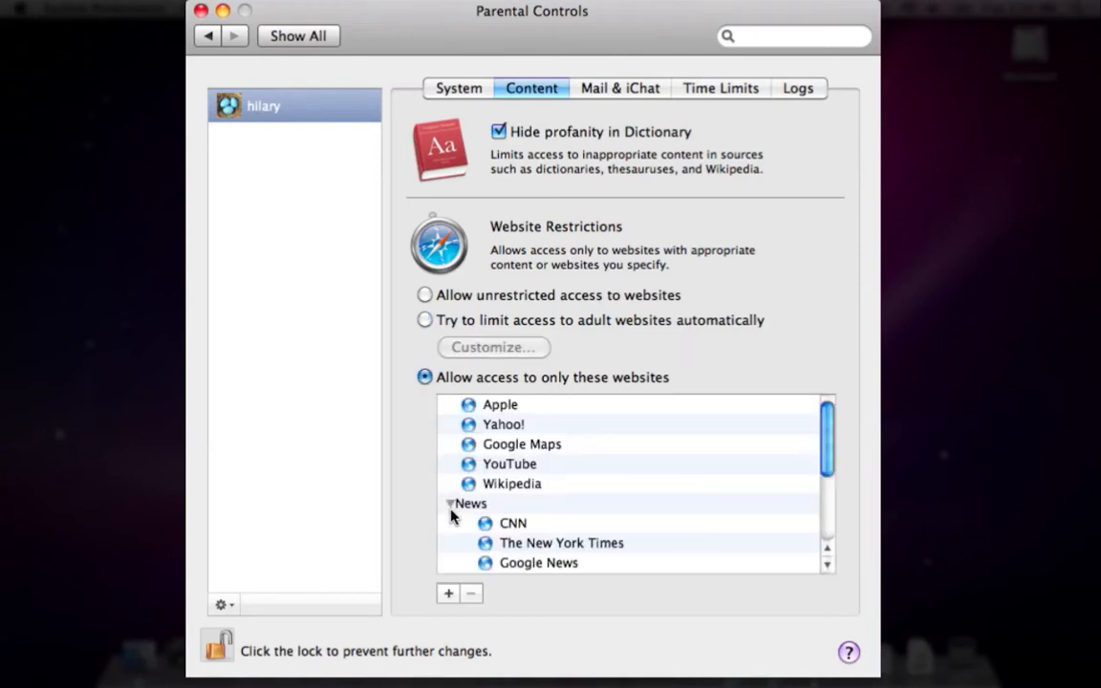
pyautogui.click(449, 503)
pyautogui.click(449, 524)
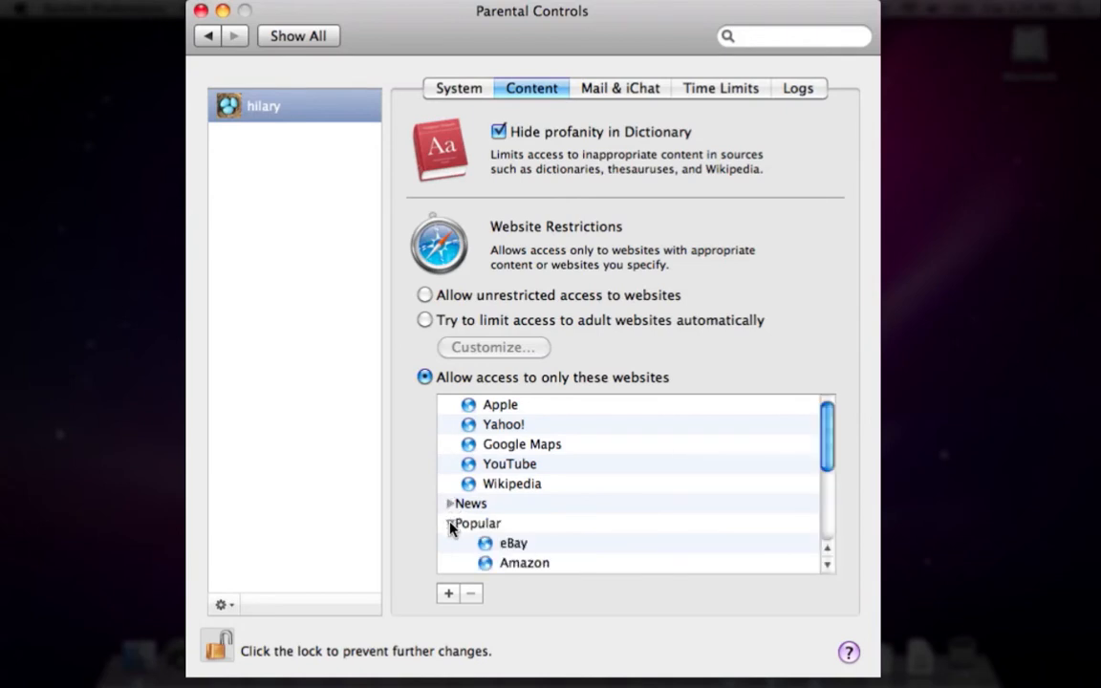
pyautogui.click(450, 524)
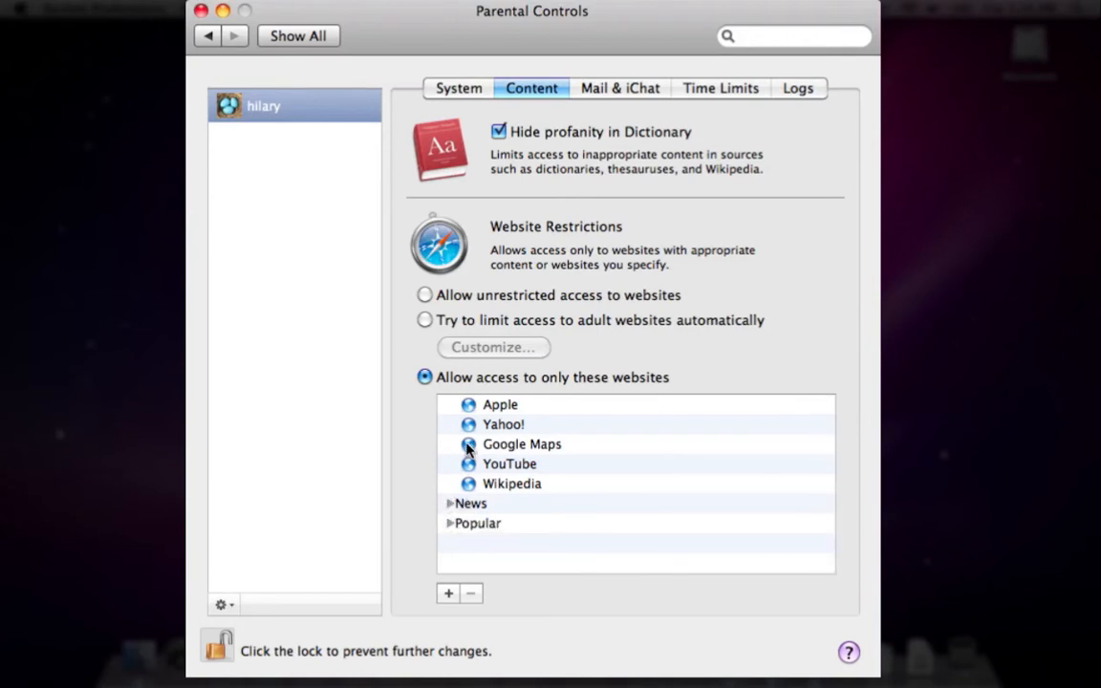
# Delete every default site, starting from Apple, from the allowed websites list
pyautogui.click(468, 406)
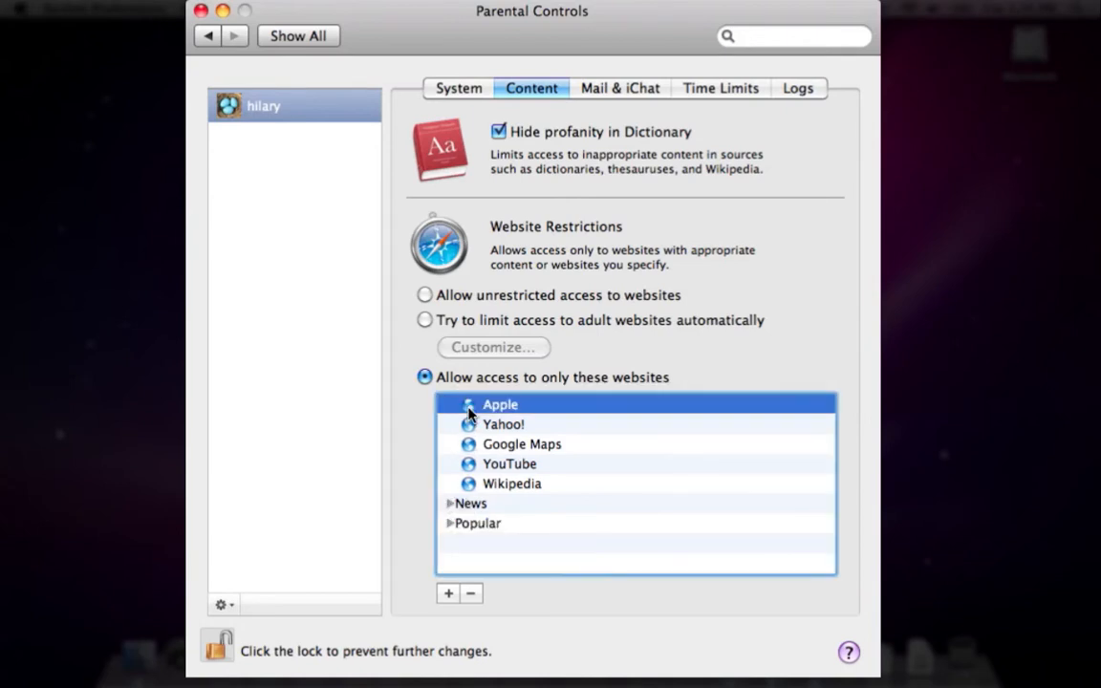
pyautogui.click(469, 593)
pyautogui.click(470, 593)
pyautogui.click(470, 594)
pyautogui.click(469, 593)
pyautogui.click(469, 594)
pyautogui.click(469, 594)
pyautogui.click(469, 594)
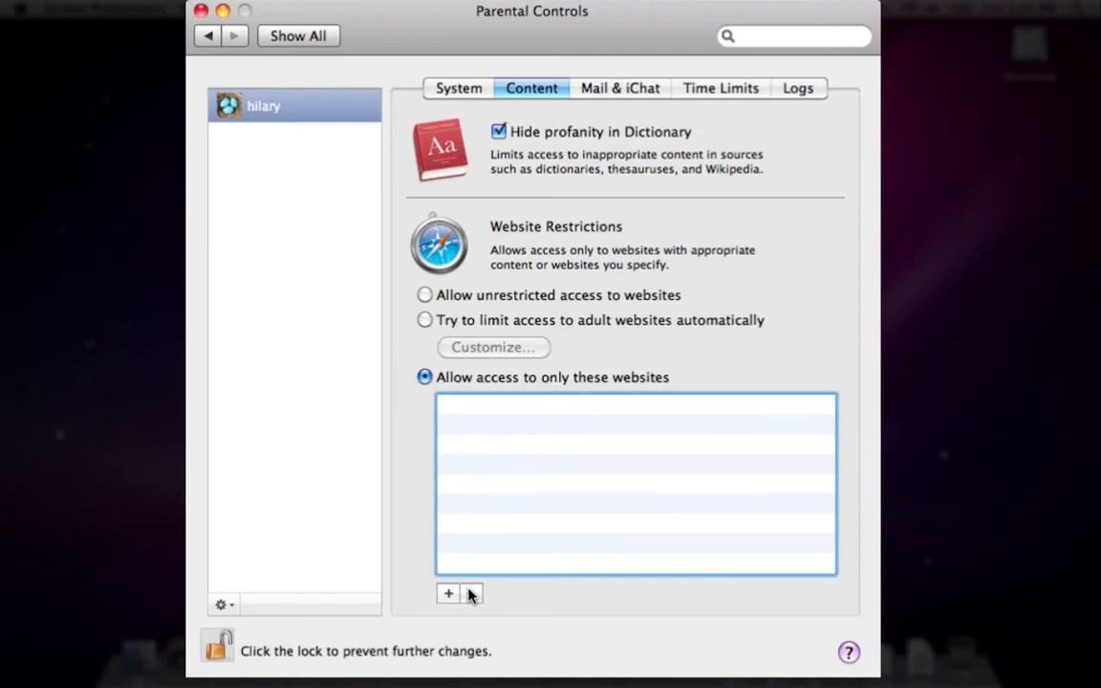
pyautogui.click(452, 595)
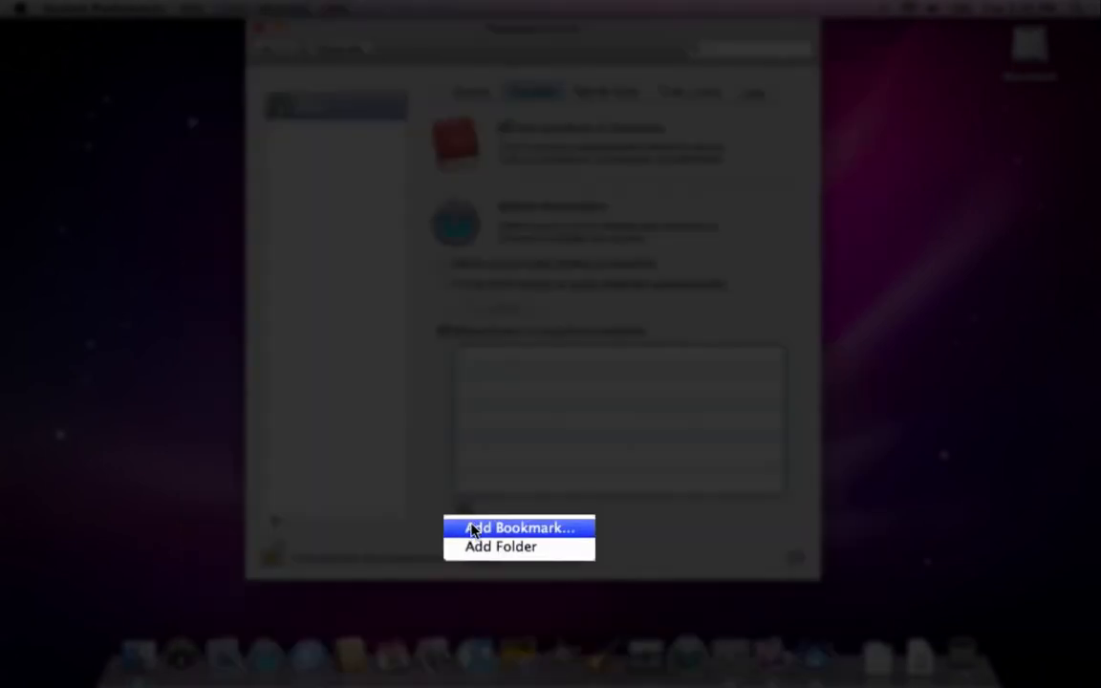
pyautogui.click(473, 531)
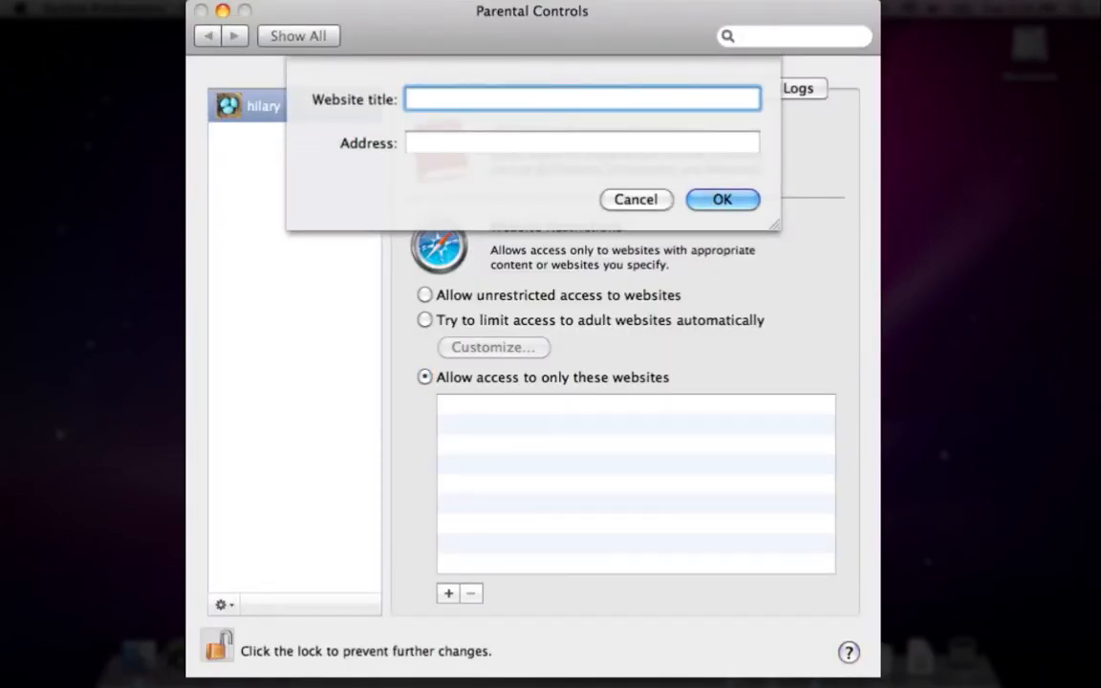
pyautogui.write('Discovery Ch')
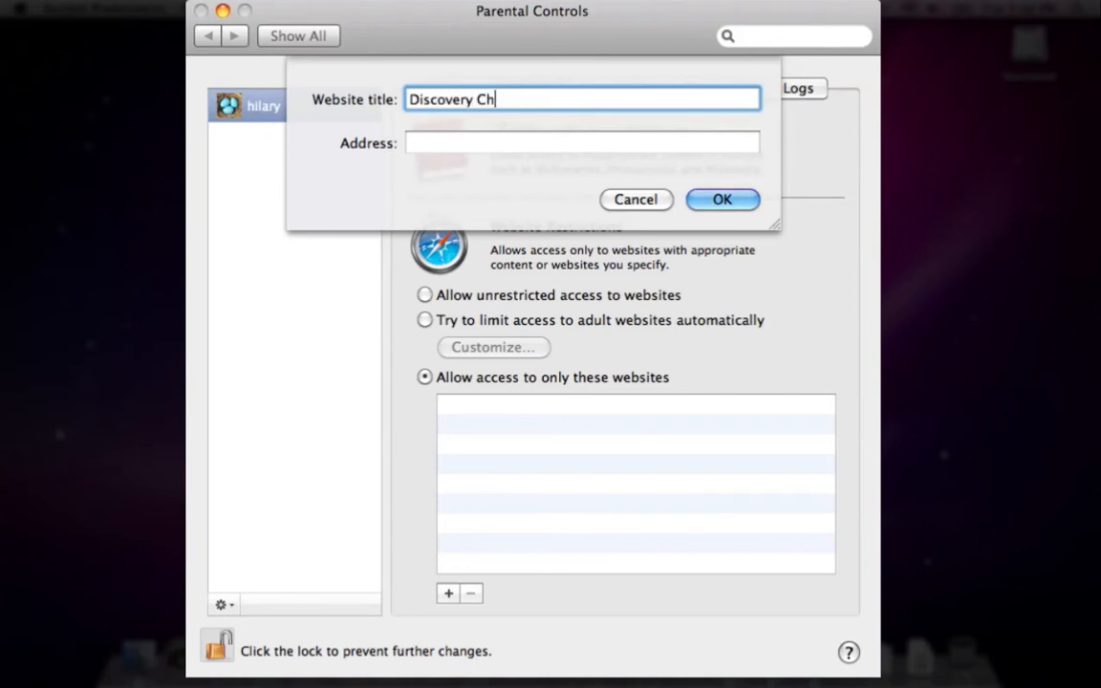
pyautogui.write('annell')
pyautogui.press('Tab')
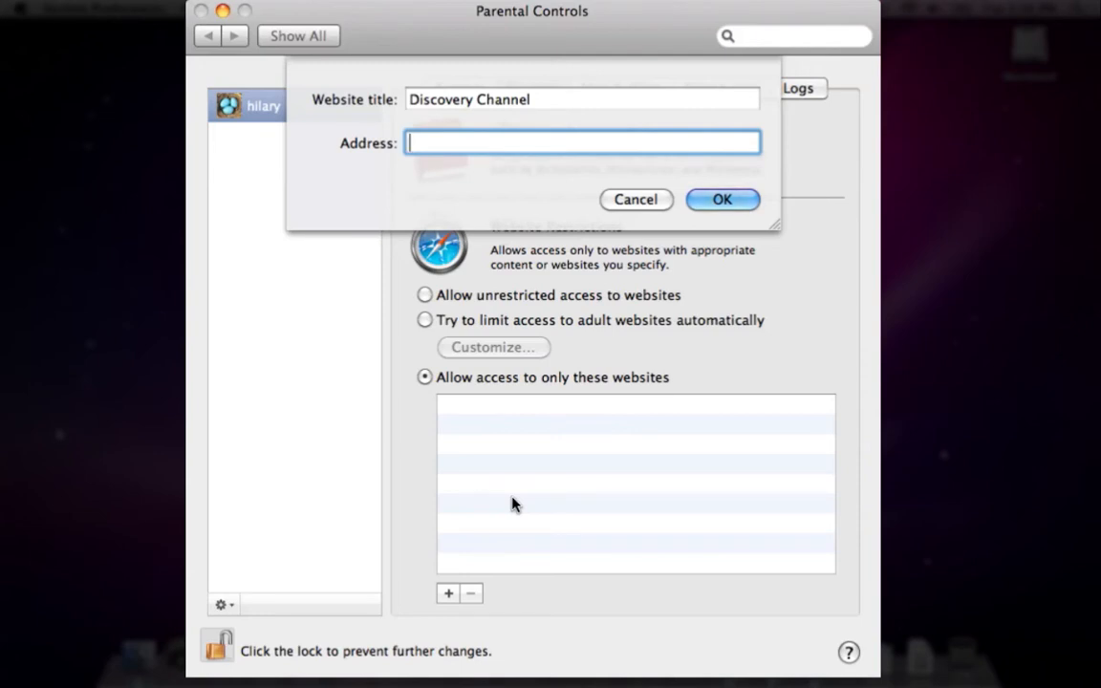
pyautogui.write('www.discovery')
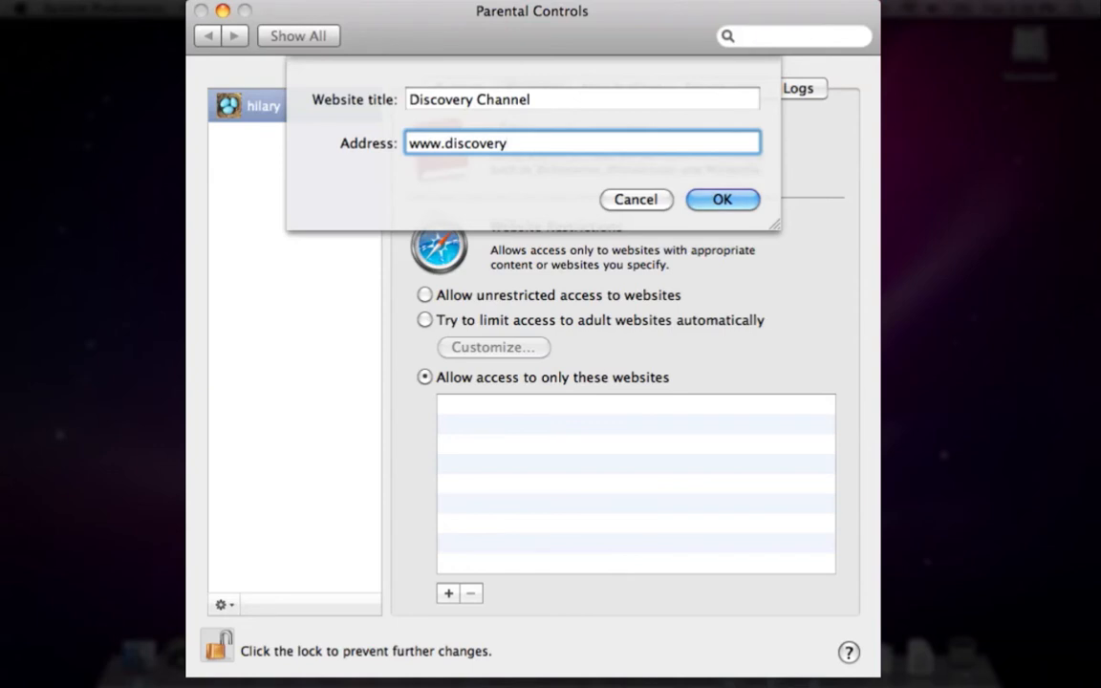
pyautogui.write('.com')
pyautogui.click(714, 200)
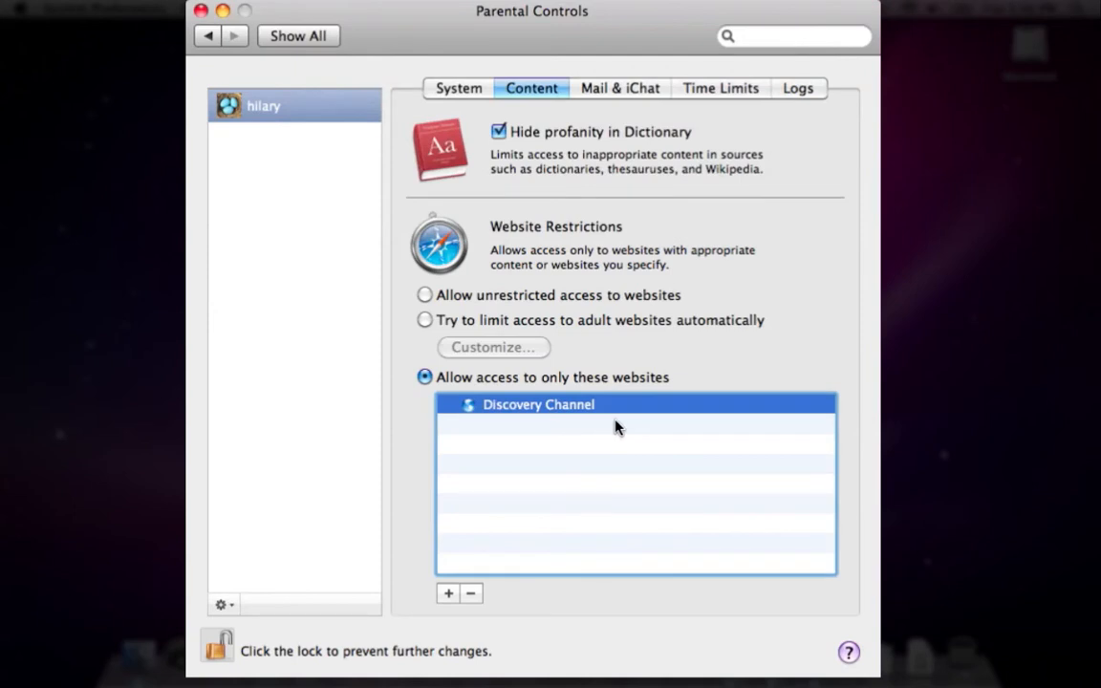
# Turn on Limit Mail in the Mail & iChat restrictions
pyautogui.click(611, 91)
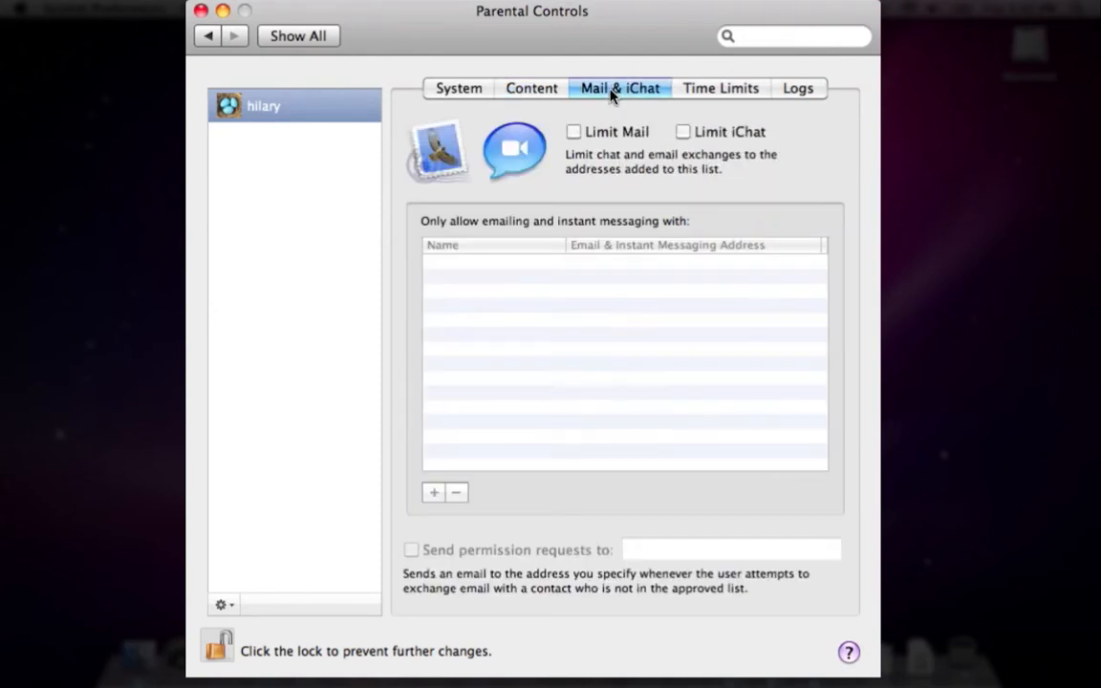
pyautogui.click(574, 133)
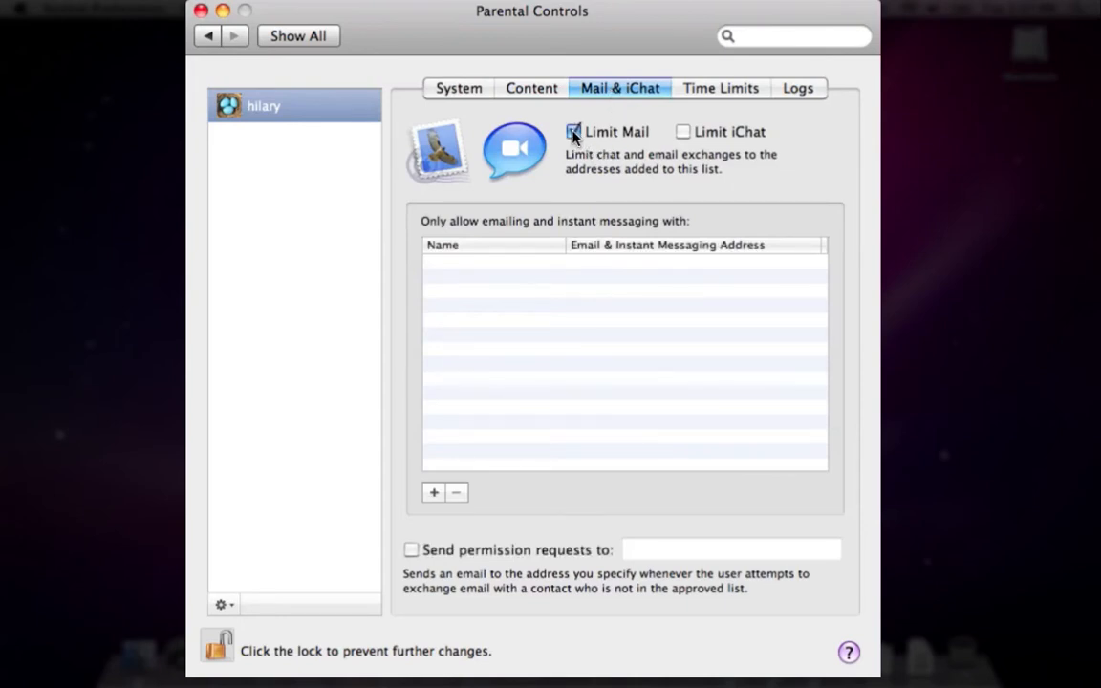
pyautogui.click(434, 493)
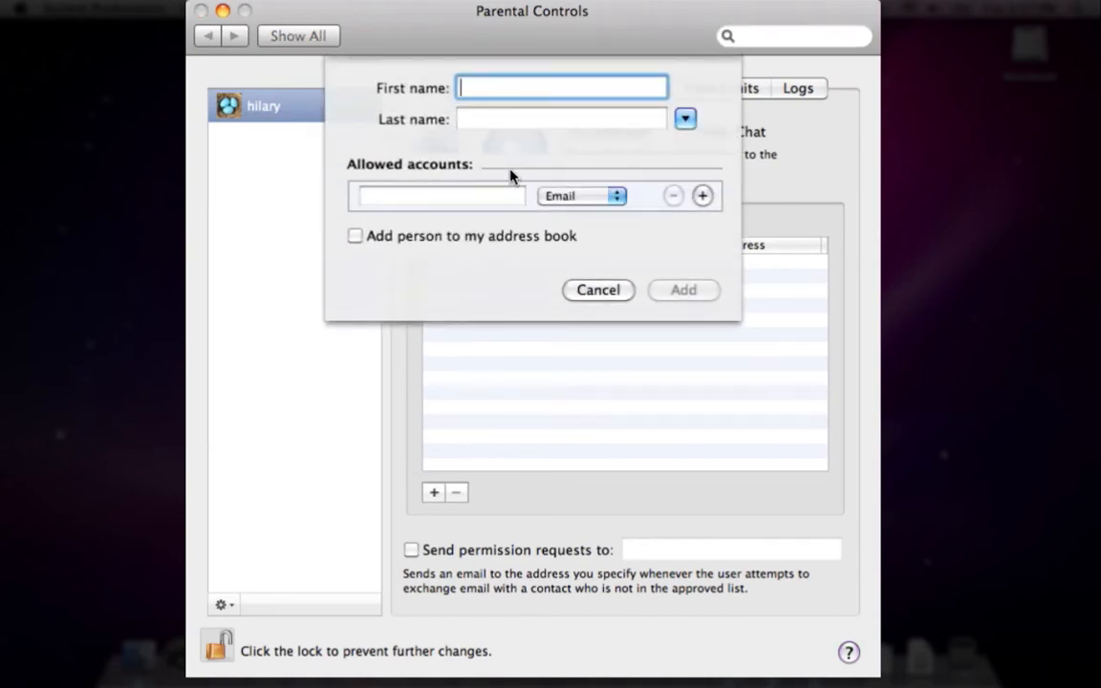
# Add an approved contact with their first name, last name and email address, type Email
pyautogui.write('s')
pyautogui.press('Tab')
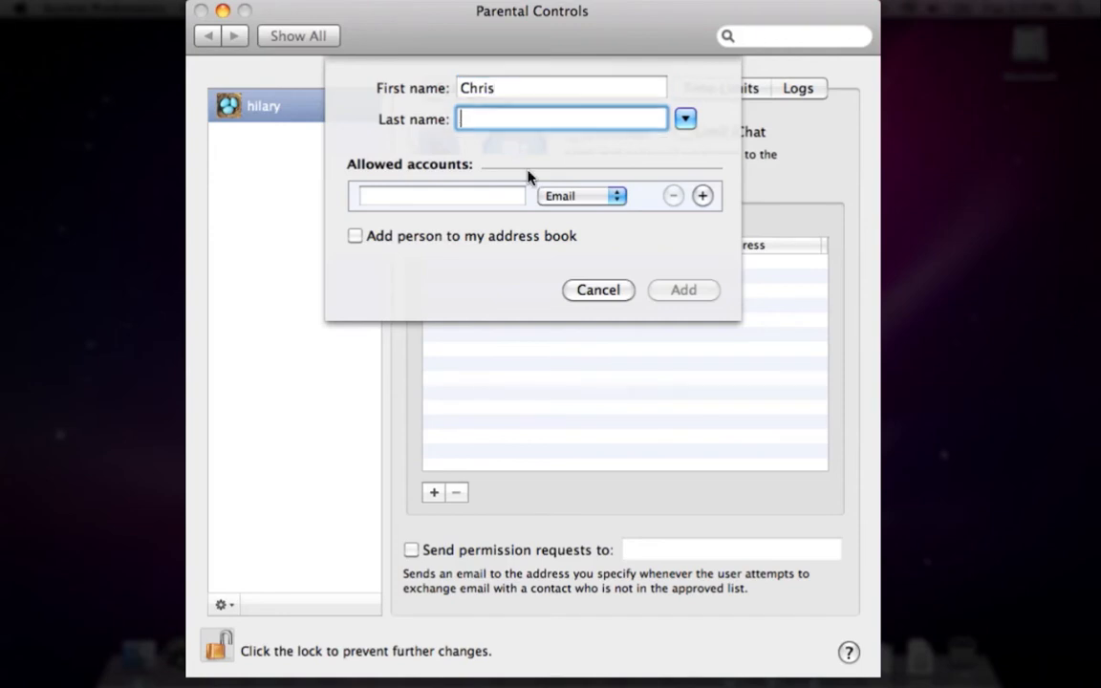
pyautogui.write('Discotto')
pyautogui.click(477, 202)
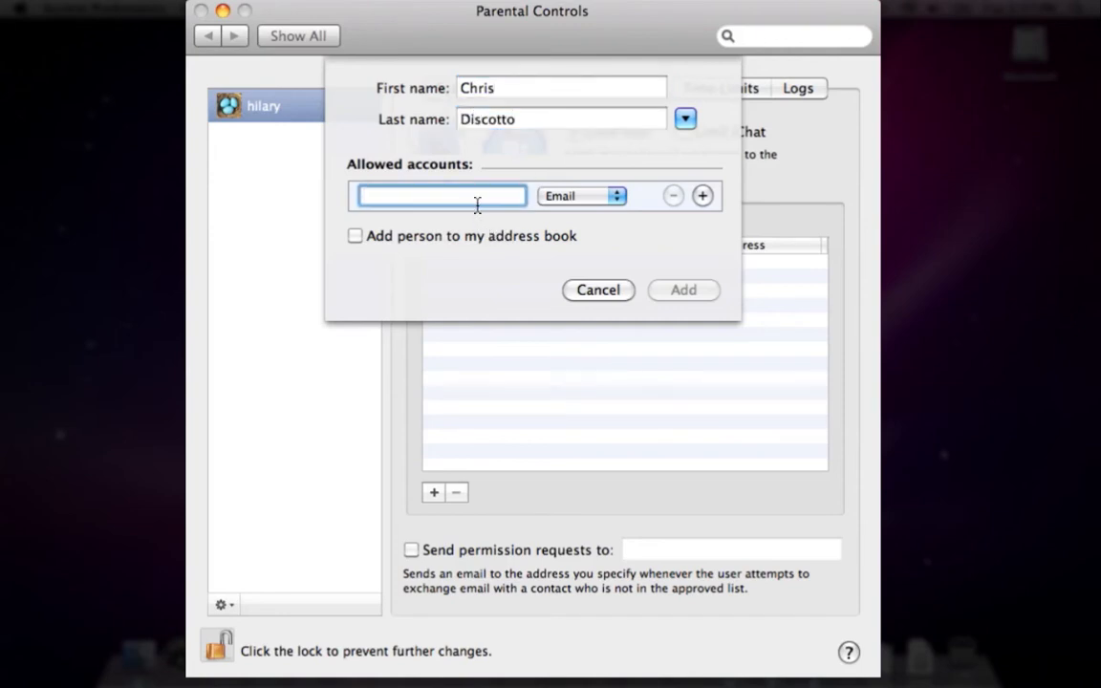
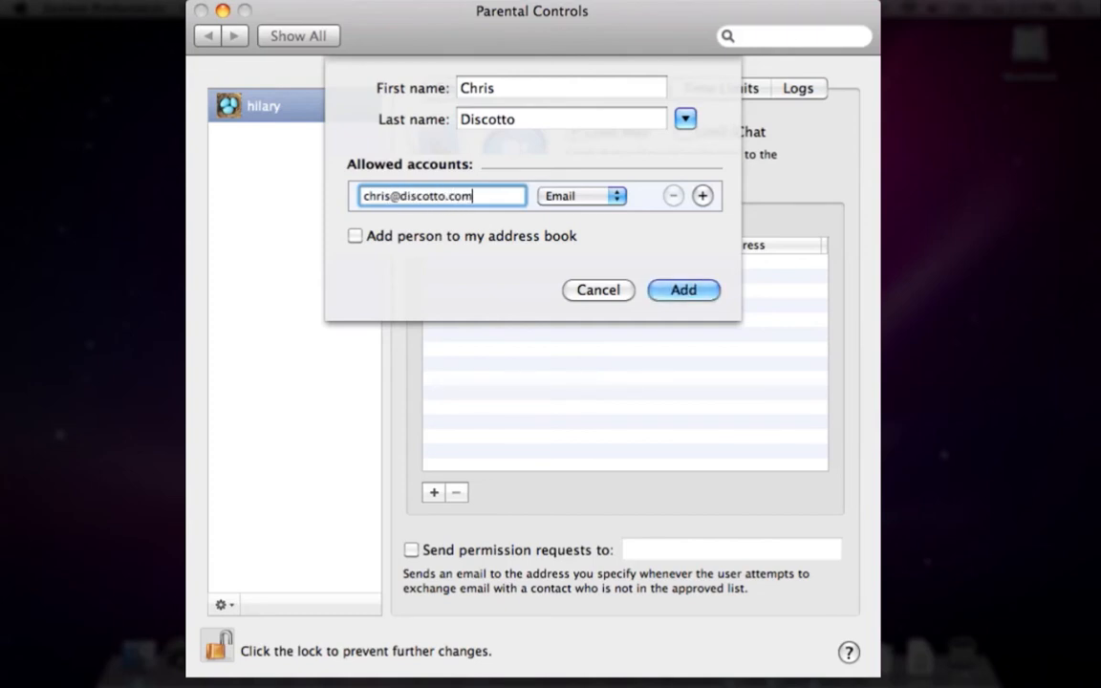
pyautogui.click(580, 198)
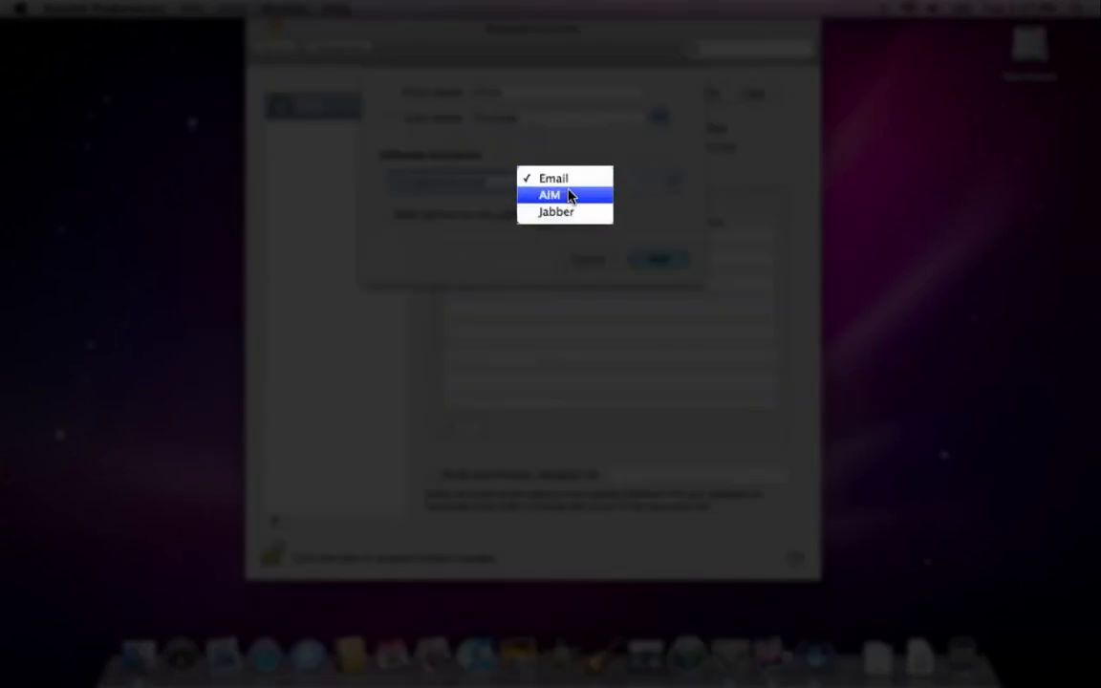
pyautogui.click(570, 181)
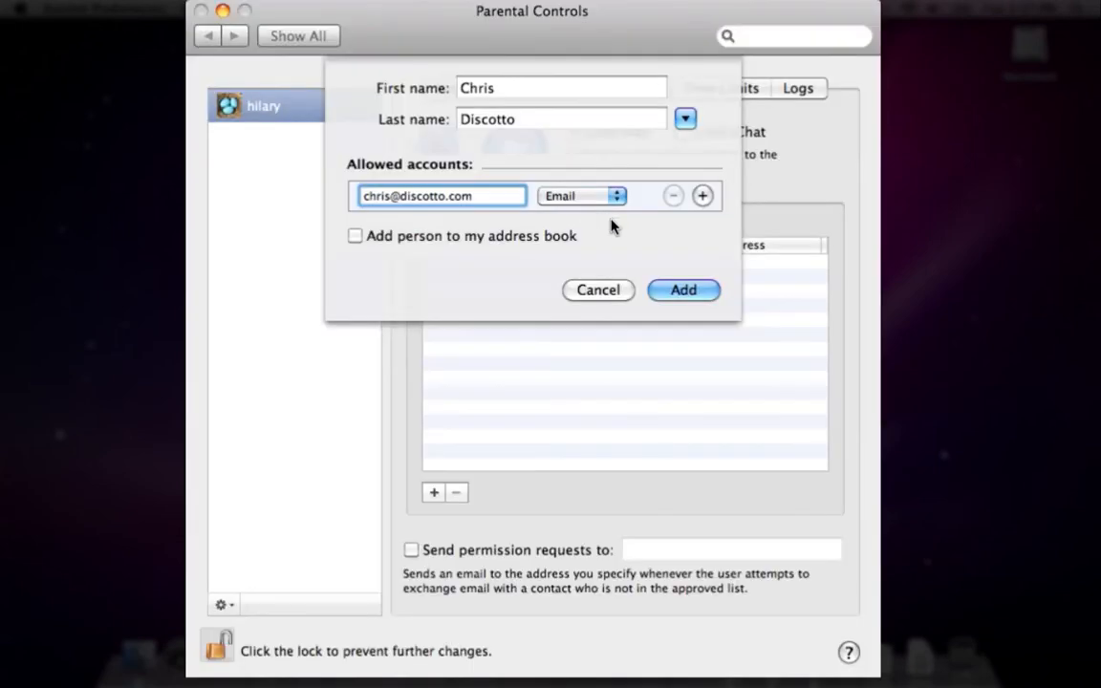
pyautogui.click(672, 290)
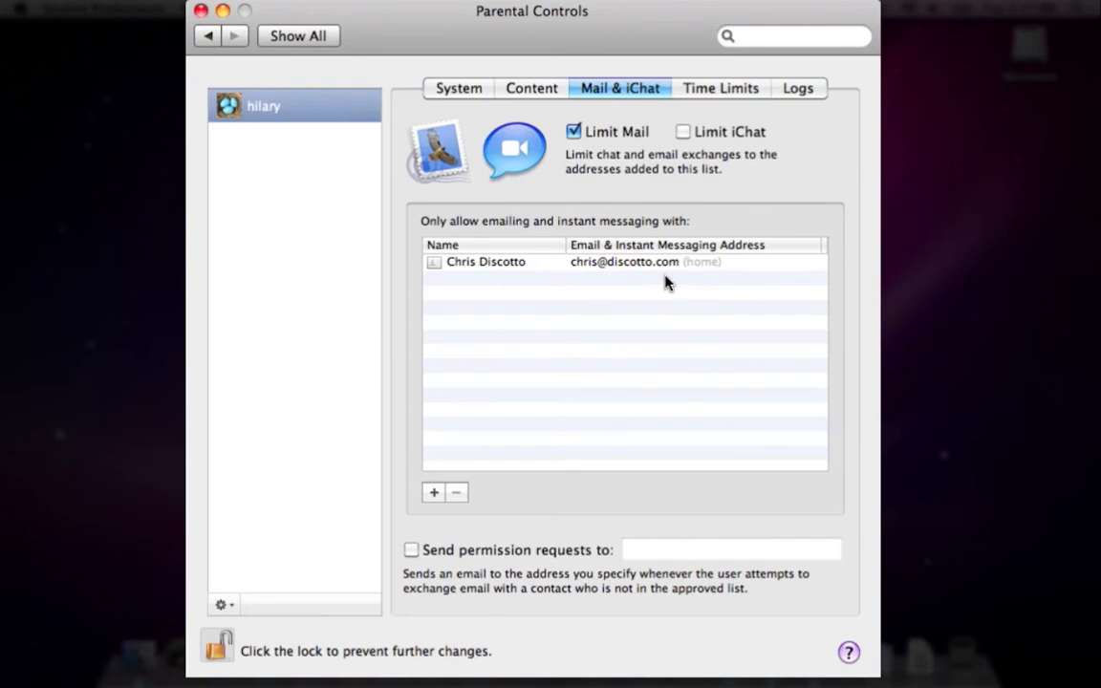
# Add Grandma with her e-mail address to the approved mail contacts, then start another contact
pyautogui.click(434, 492)
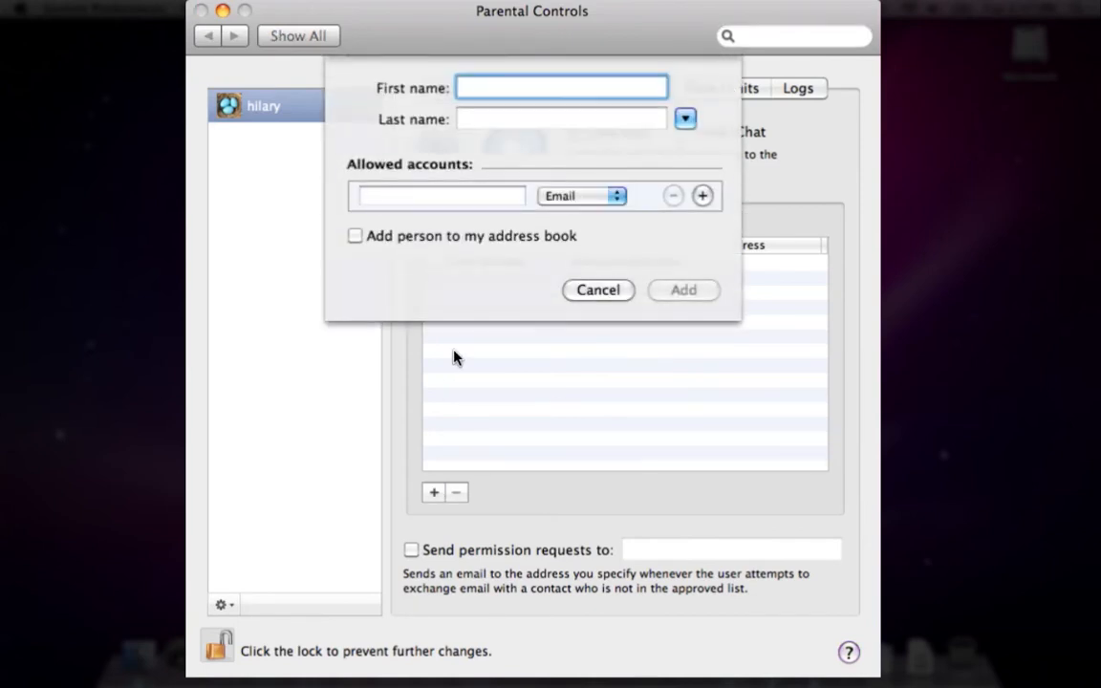
pyautogui.write('C')
pyautogui.write('ra')
pyautogui.write('ndma')
pyautogui.click(431, 199)
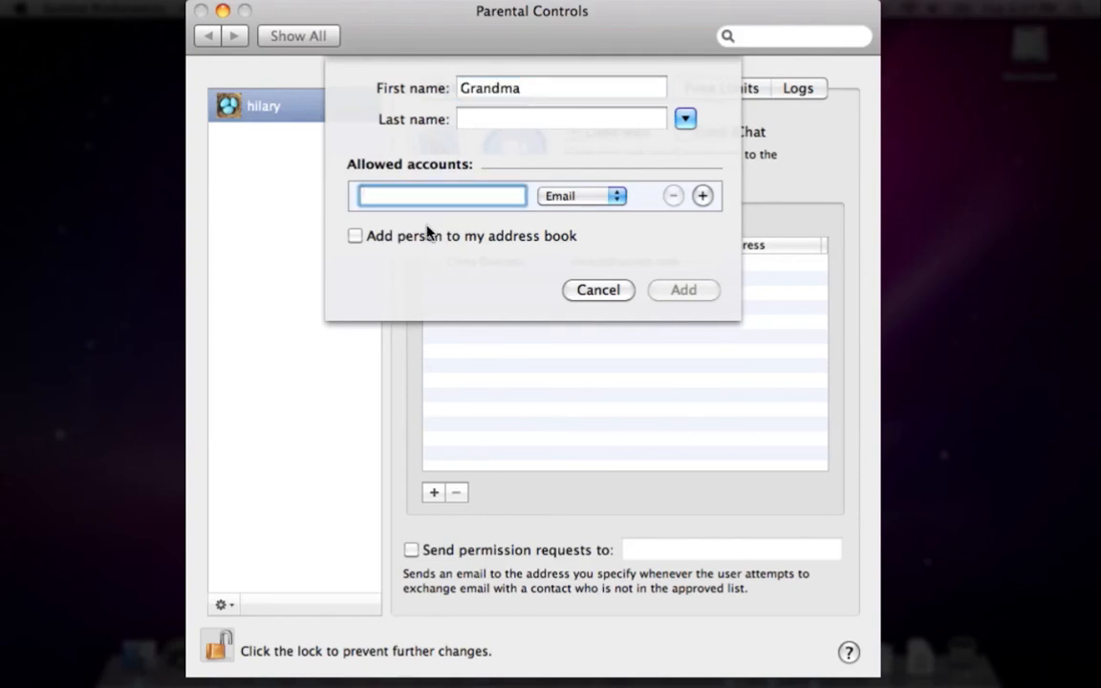
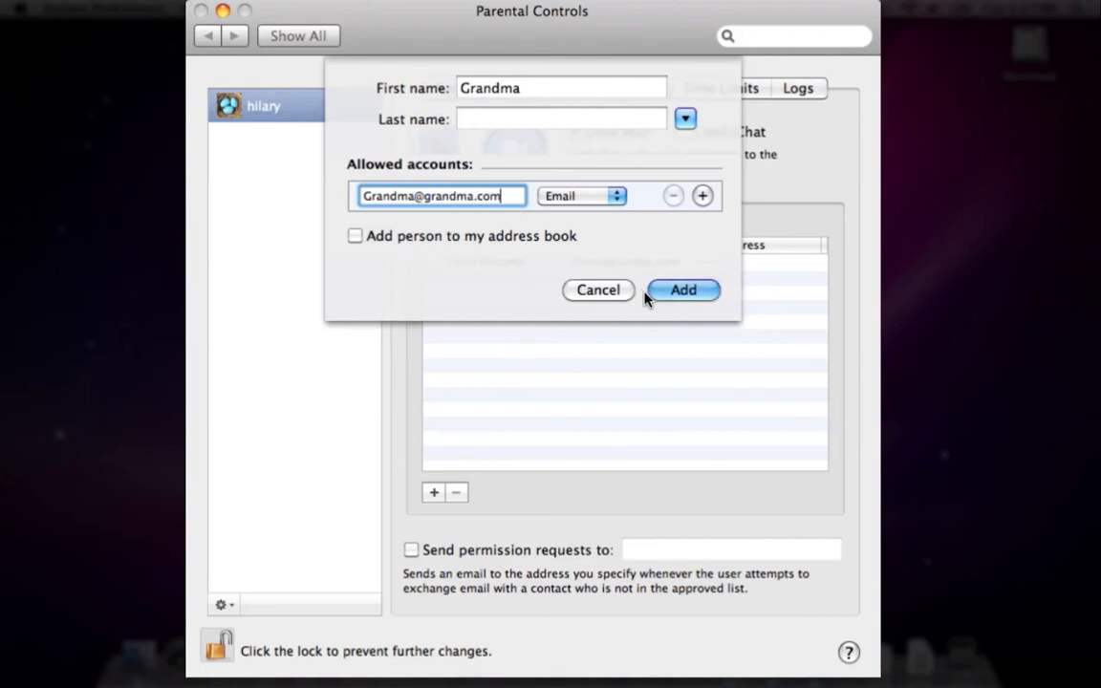
pyautogui.click(677, 292)
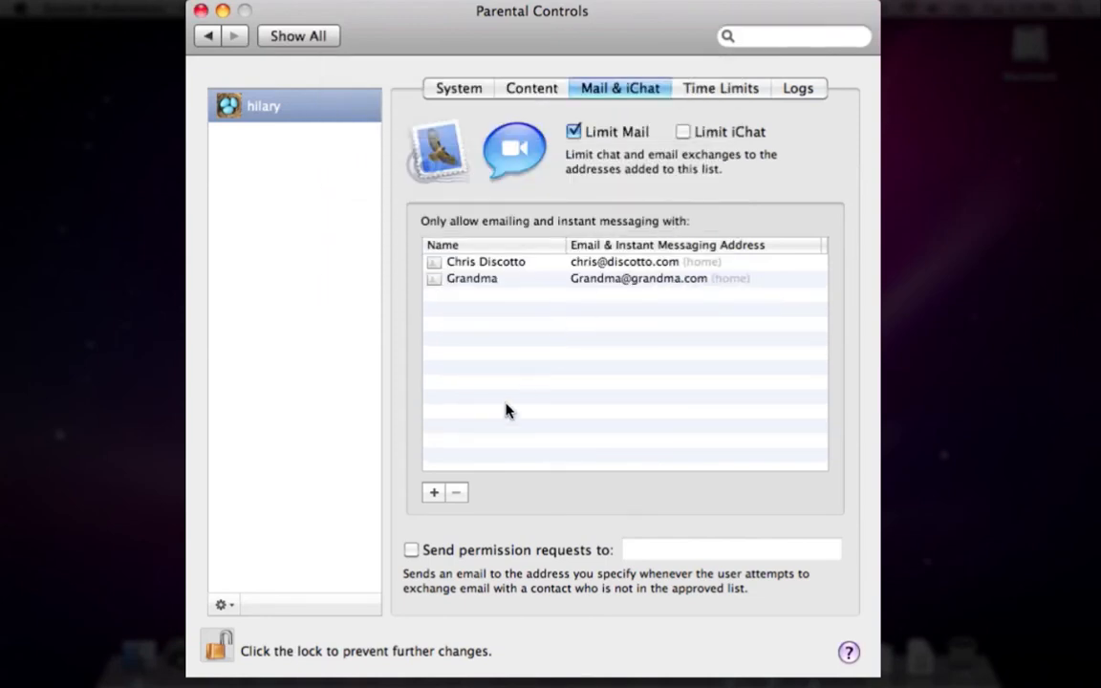
pyautogui.click(434, 493)
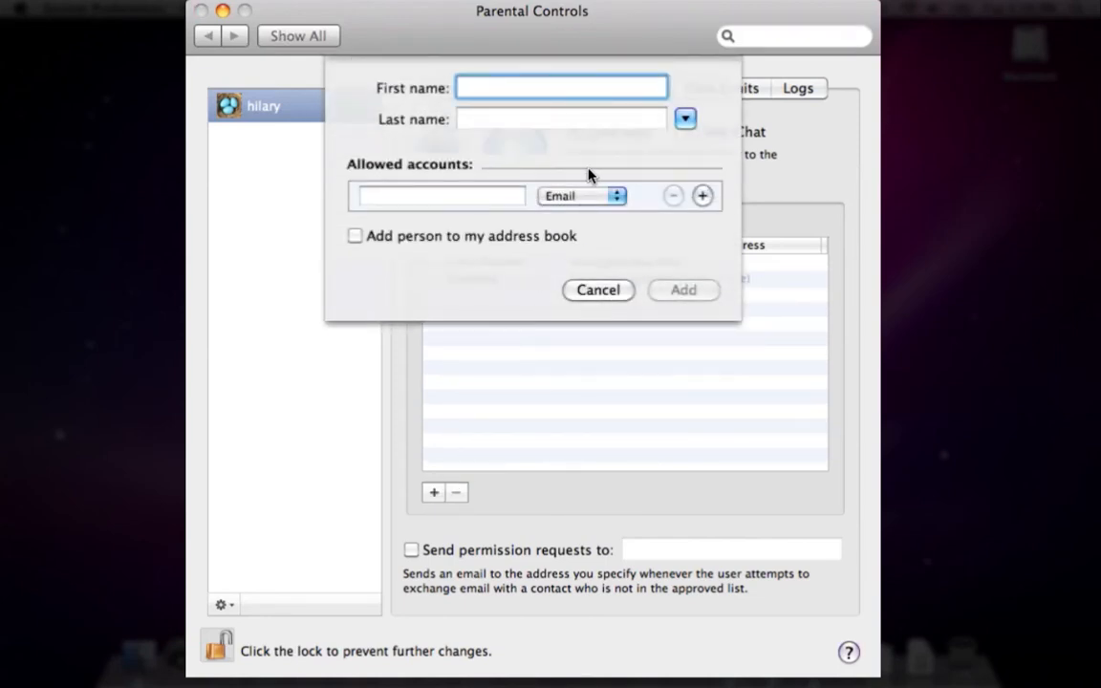
# Browse all address book contacts, then cancel the empty new-contact sheet
pyautogui.click(686, 118)
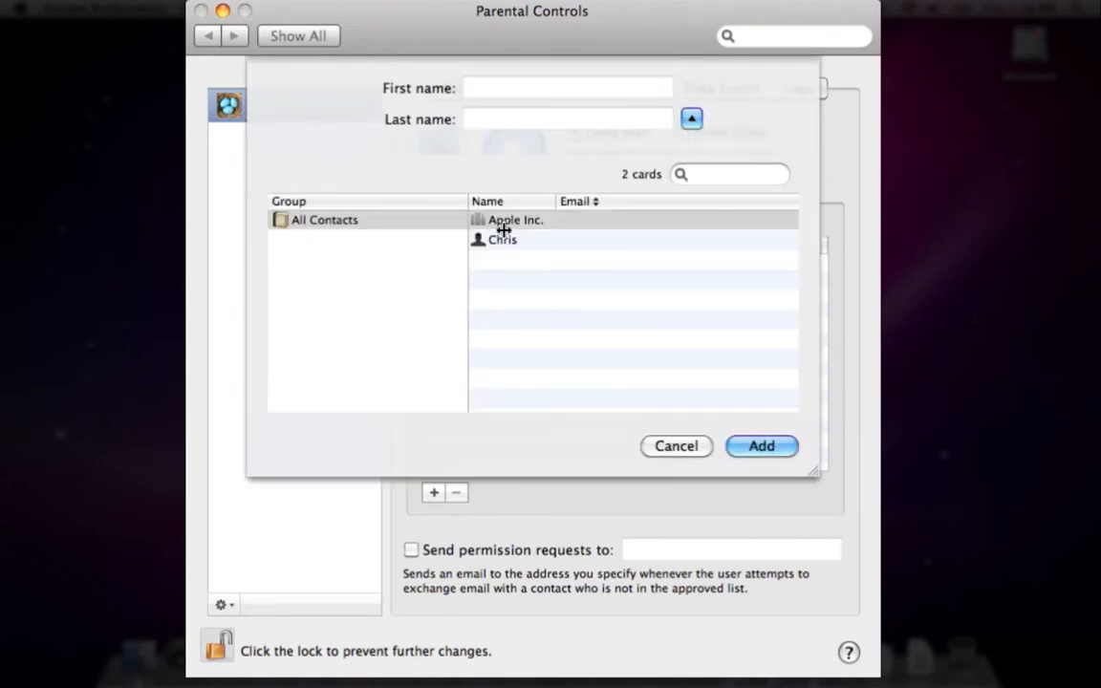
pyautogui.click(360, 223)
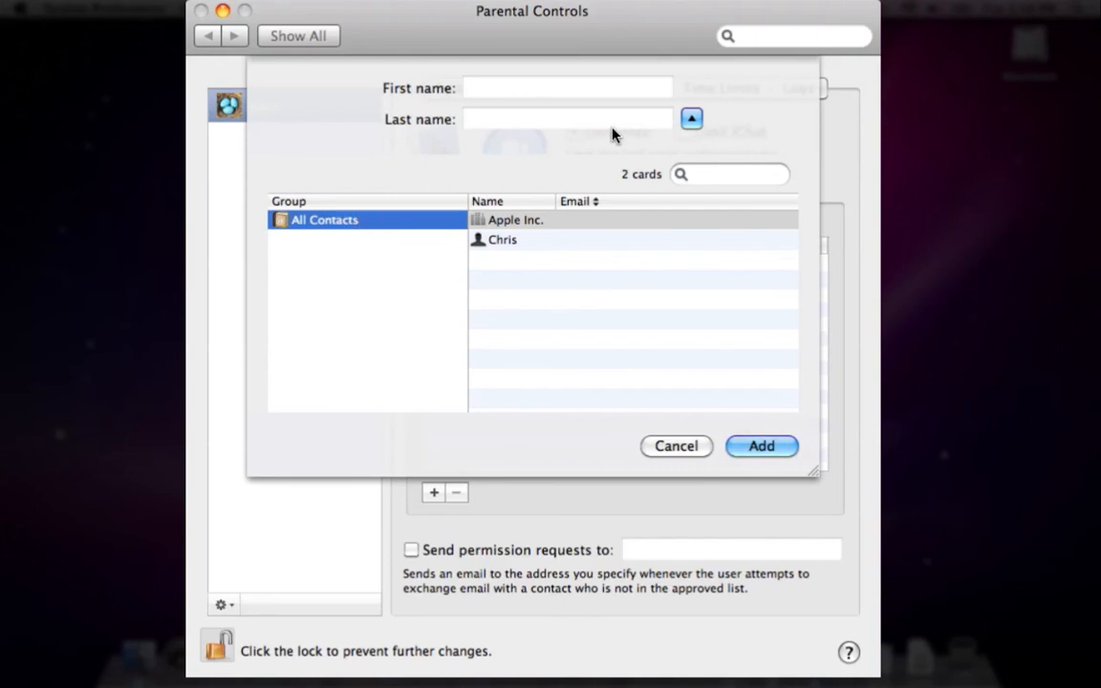
pyautogui.click(689, 121)
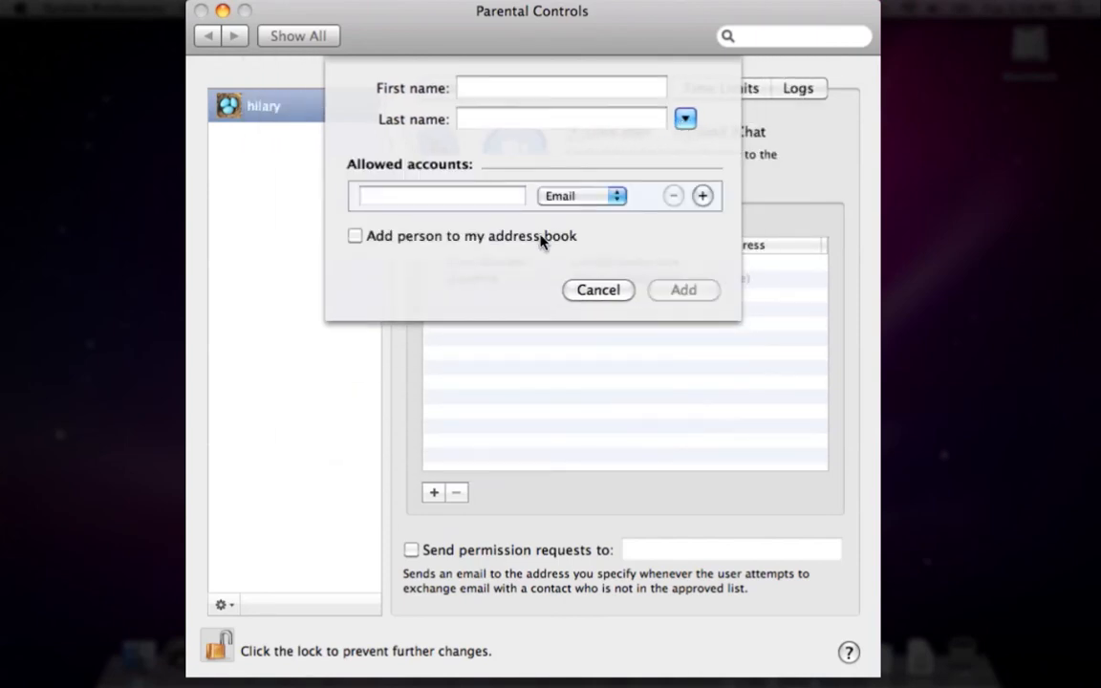
pyautogui.click(597, 290)
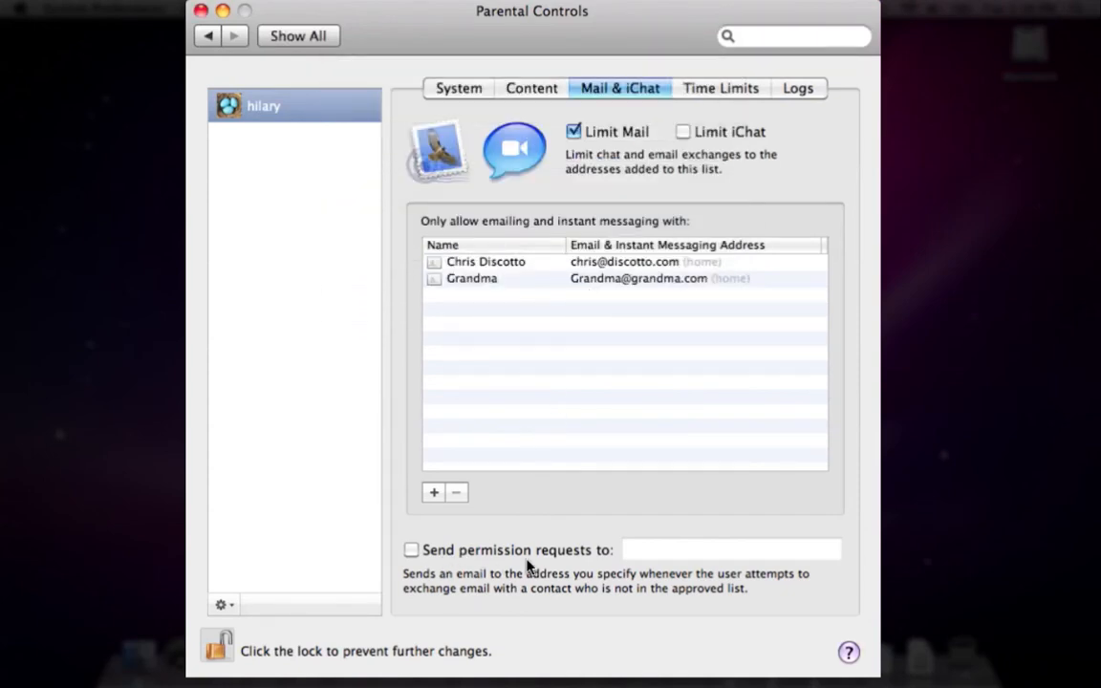
# Send permission requests to the parent's e-mail address and stop limiting iChat to approved contacts
pyautogui.click(412, 551)
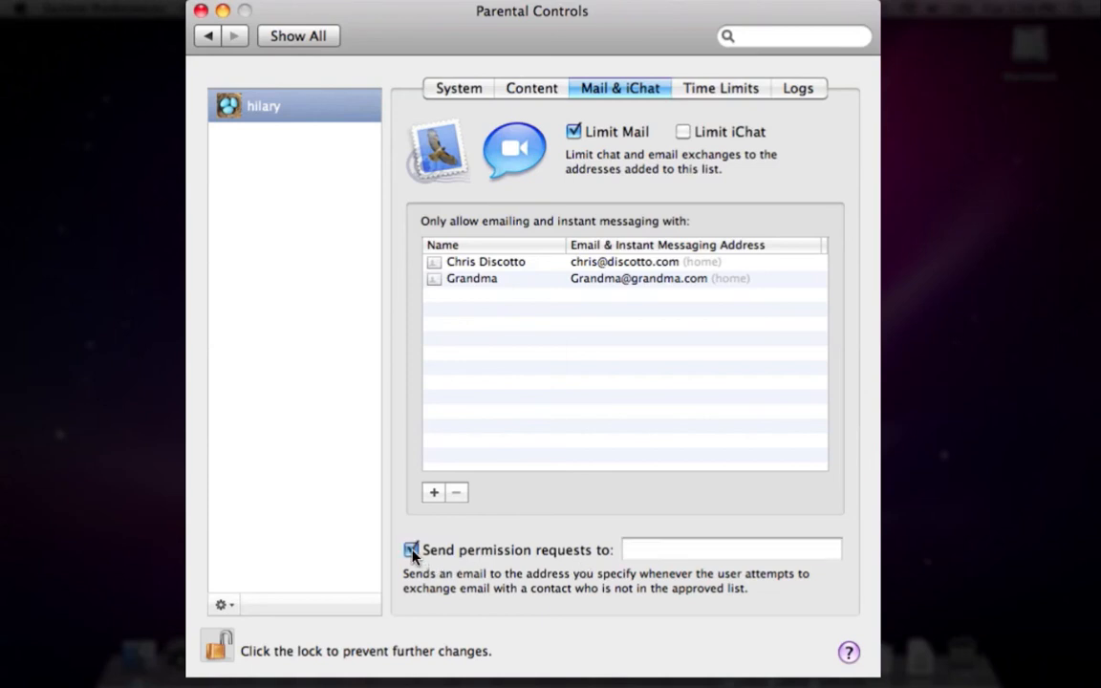
pyautogui.click(627, 551)
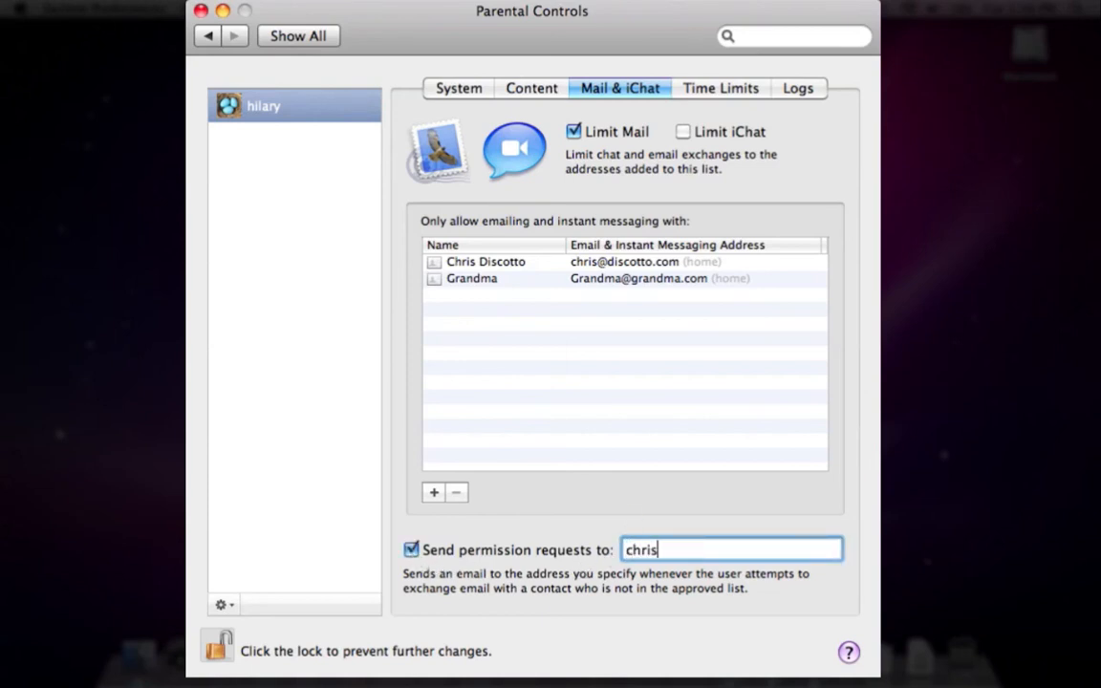
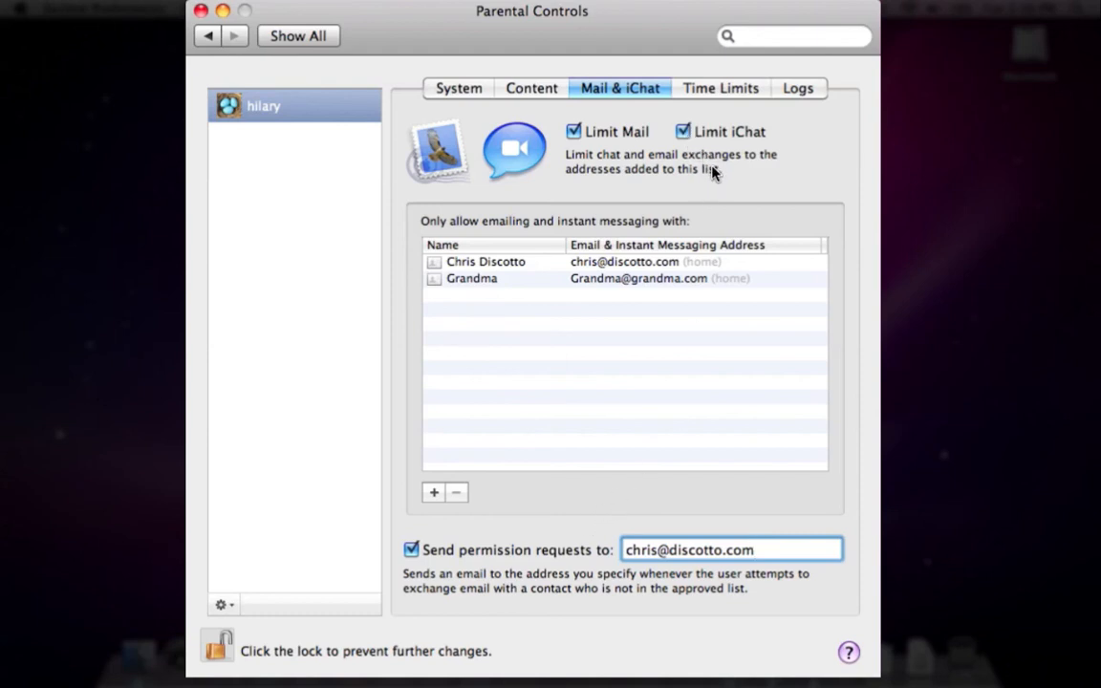
pyautogui.click(683, 131)
pyautogui.click(702, 94)
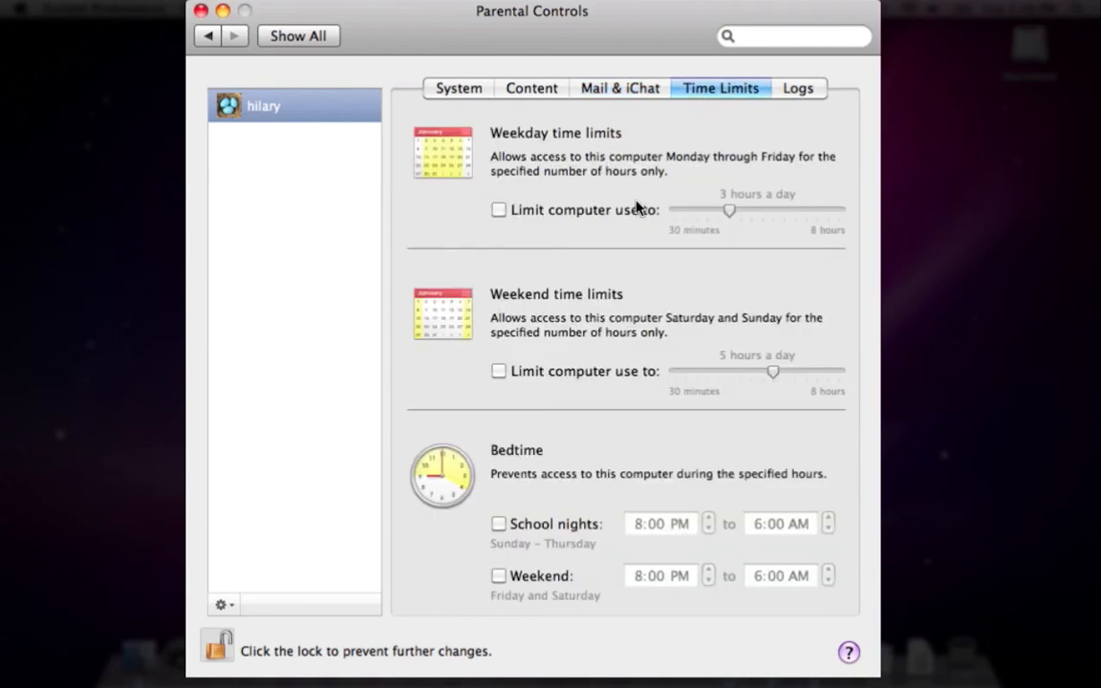
# Limit weekdays to 3 hours, weekends to 5, and set a school-night bedtime of 8:00 AM–6:00 PM
pyautogui.click(500, 211)
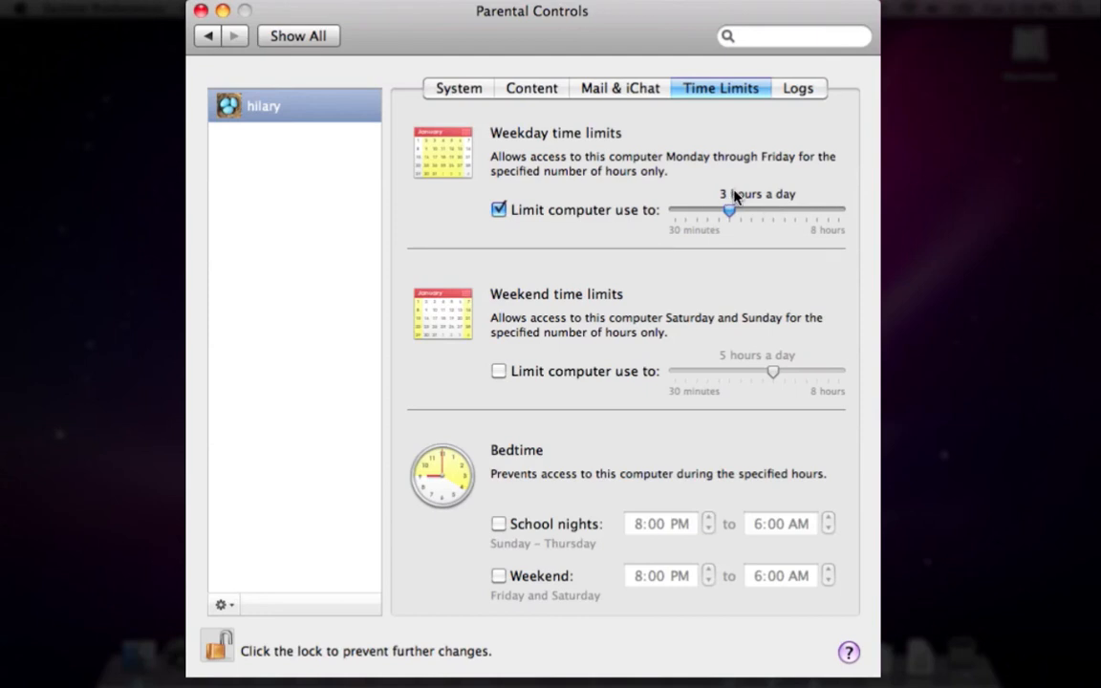
pyautogui.click(499, 371)
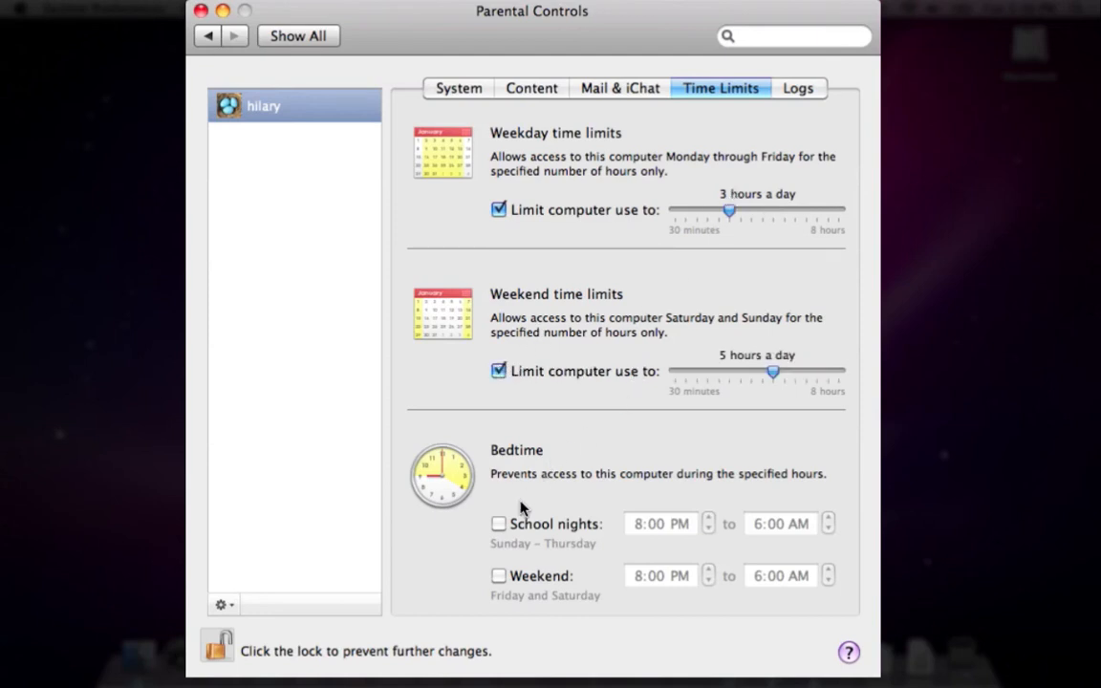
pyautogui.click(499, 525)
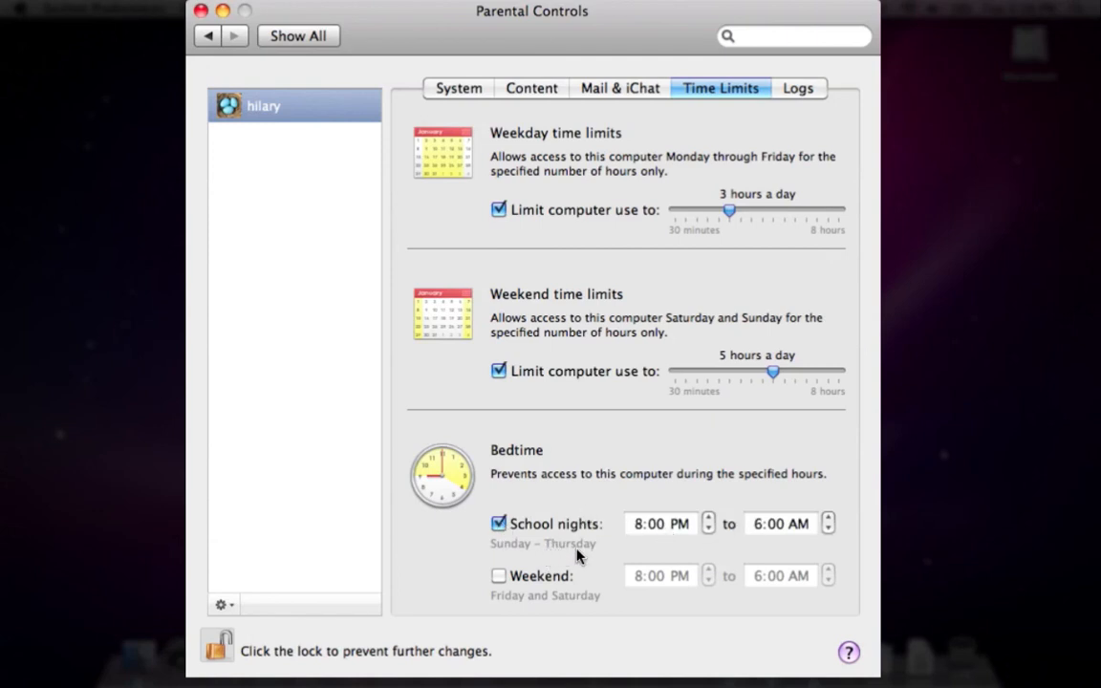
pyautogui.click(663, 528)
pyautogui.click(638, 524)
pyautogui.click(681, 524)
pyautogui.click(709, 530)
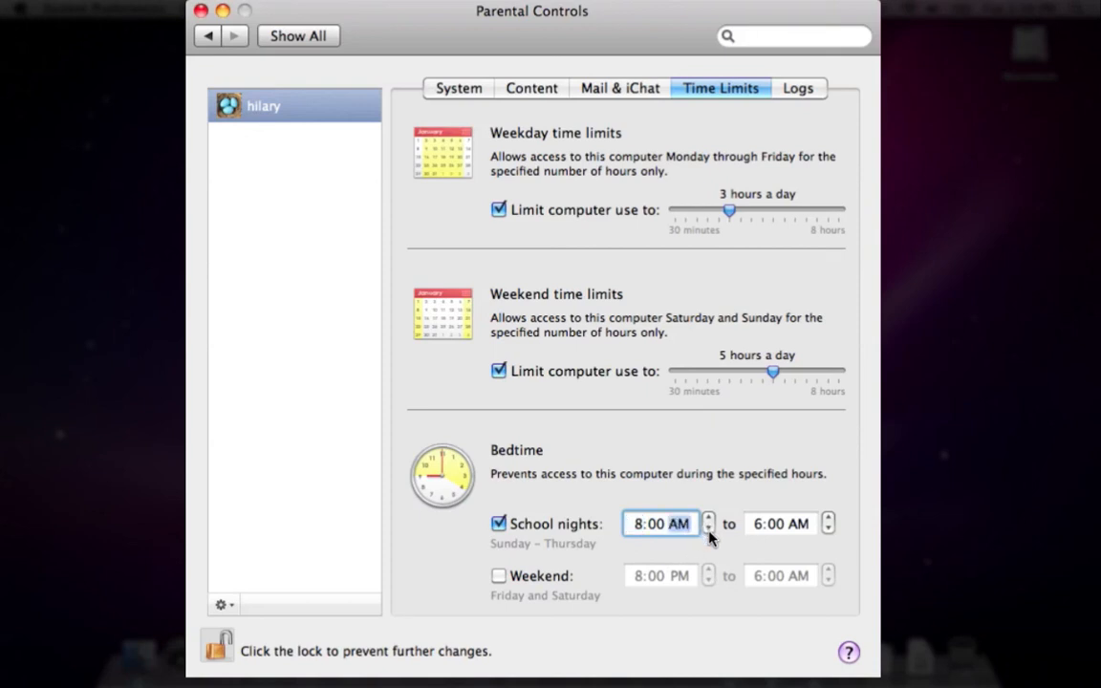
pyautogui.click(800, 524)
pyautogui.click(827, 524)
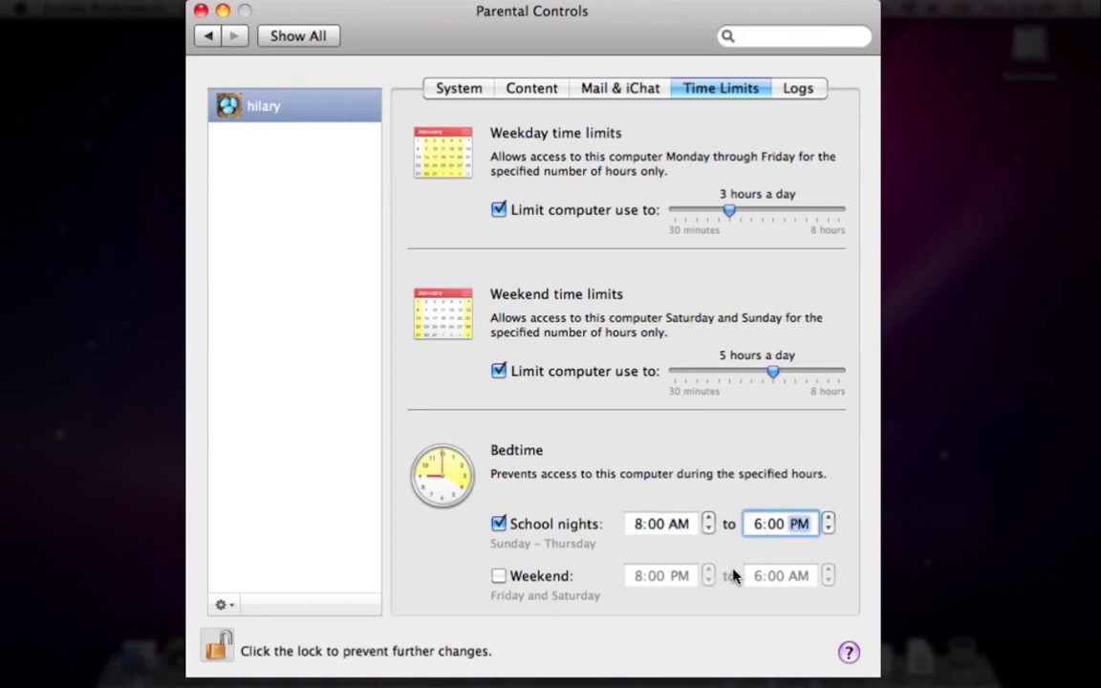
# Turn on the weekend bedtime from 8:00 AM to 8:00 PM
pyautogui.click(509, 579)
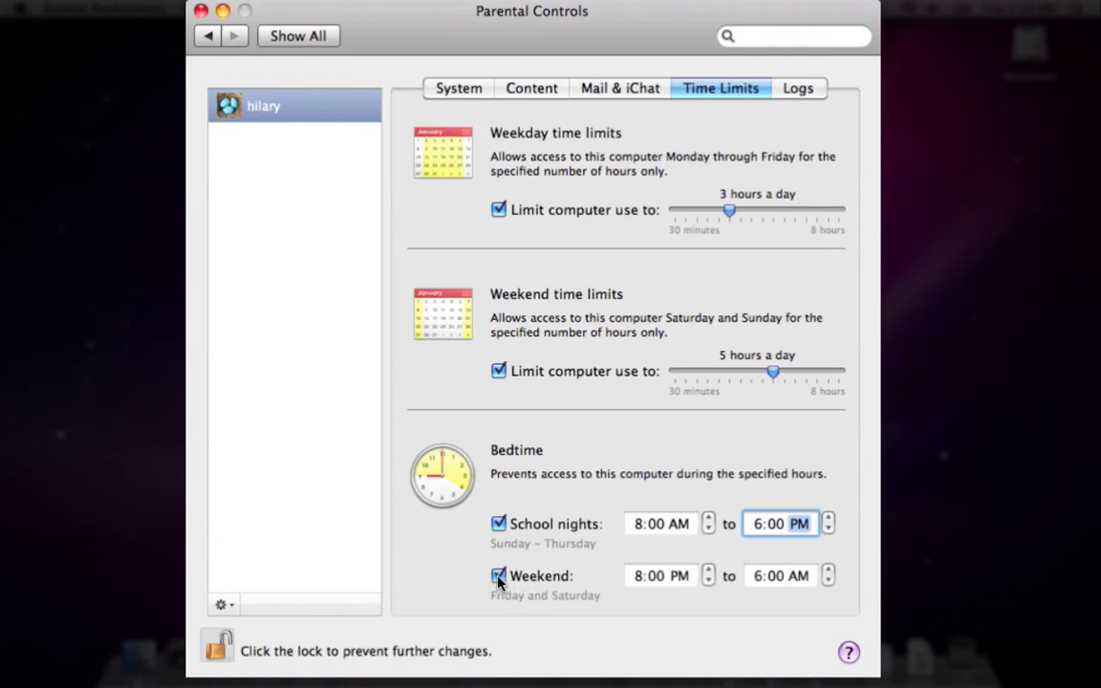
pyautogui.click(680, 578)
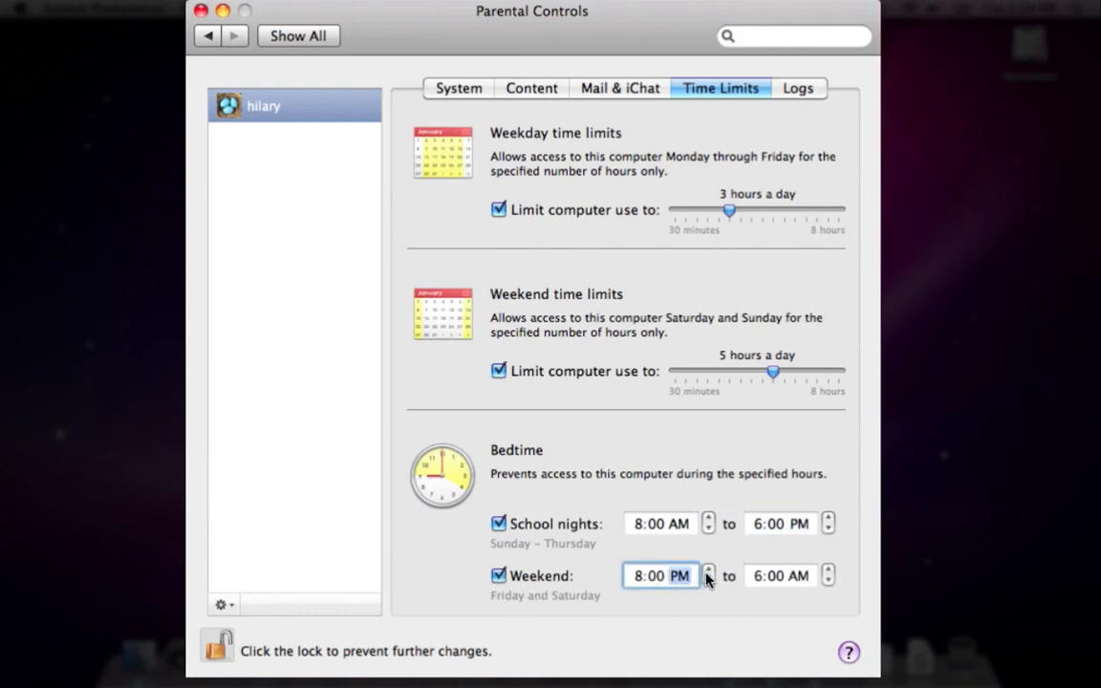
pyautogui.click(709, 578)
pyautogui.click(774, 580)
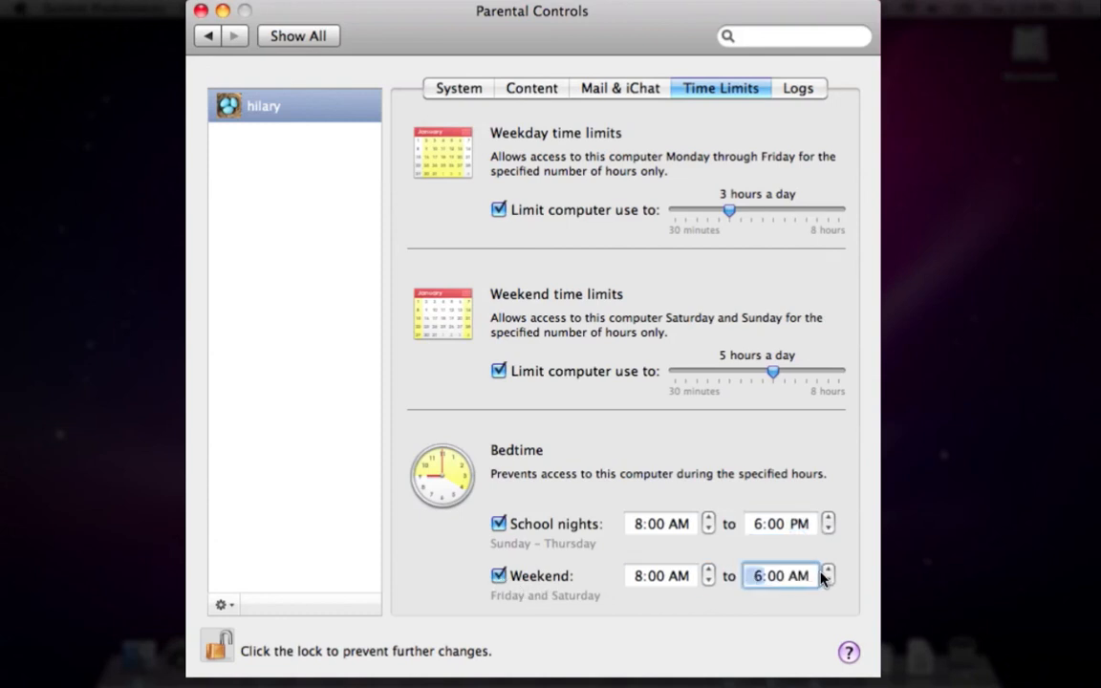
pyautogui.click(827, 570)
pyautogui.click(828, 571)
pyautogui.click(799, 577)
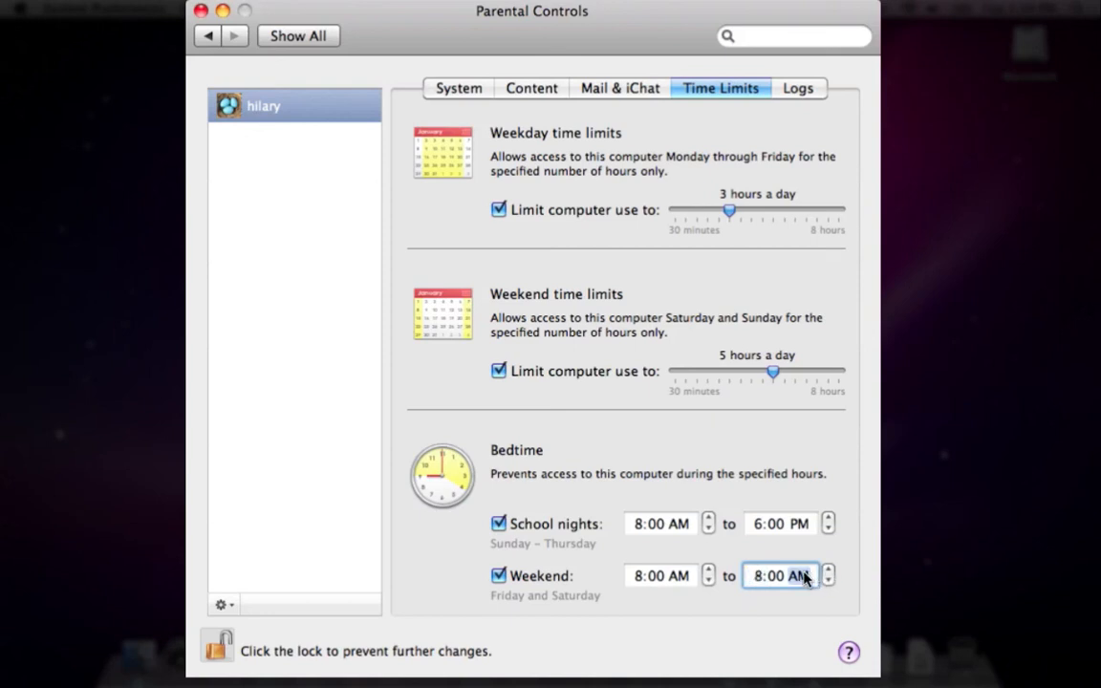
pyautogui.click(828, 571)
# Show three months of Applications activity in the logs, then return to the System settings
pyautogui.click(790, 90)
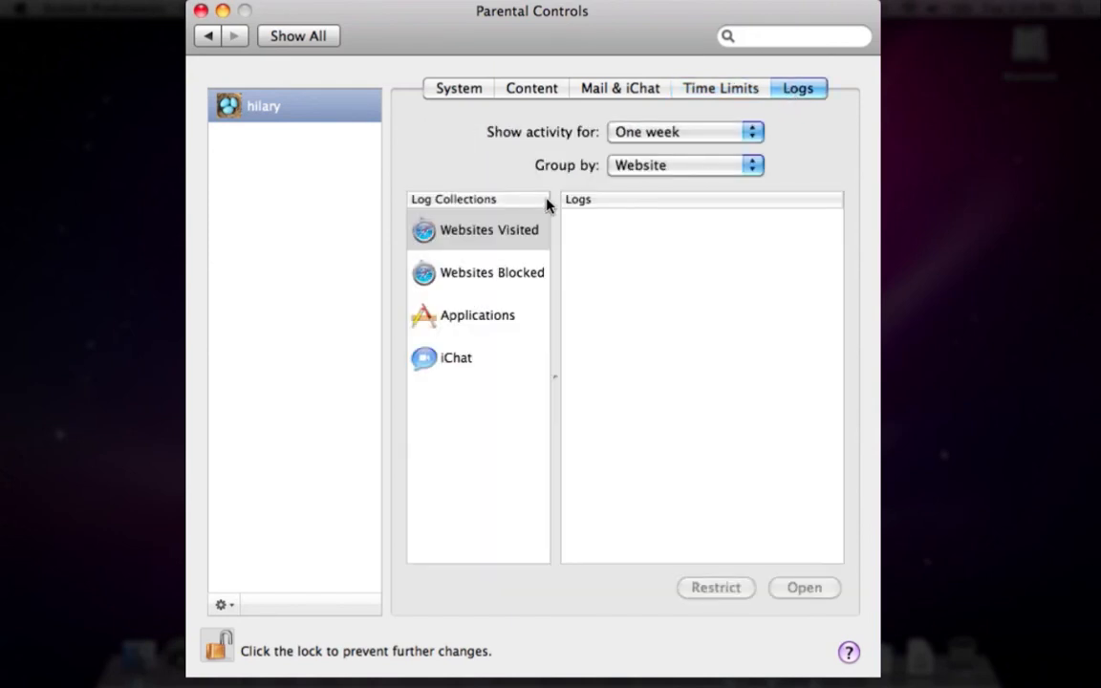
pyautogui.click(629, 140)
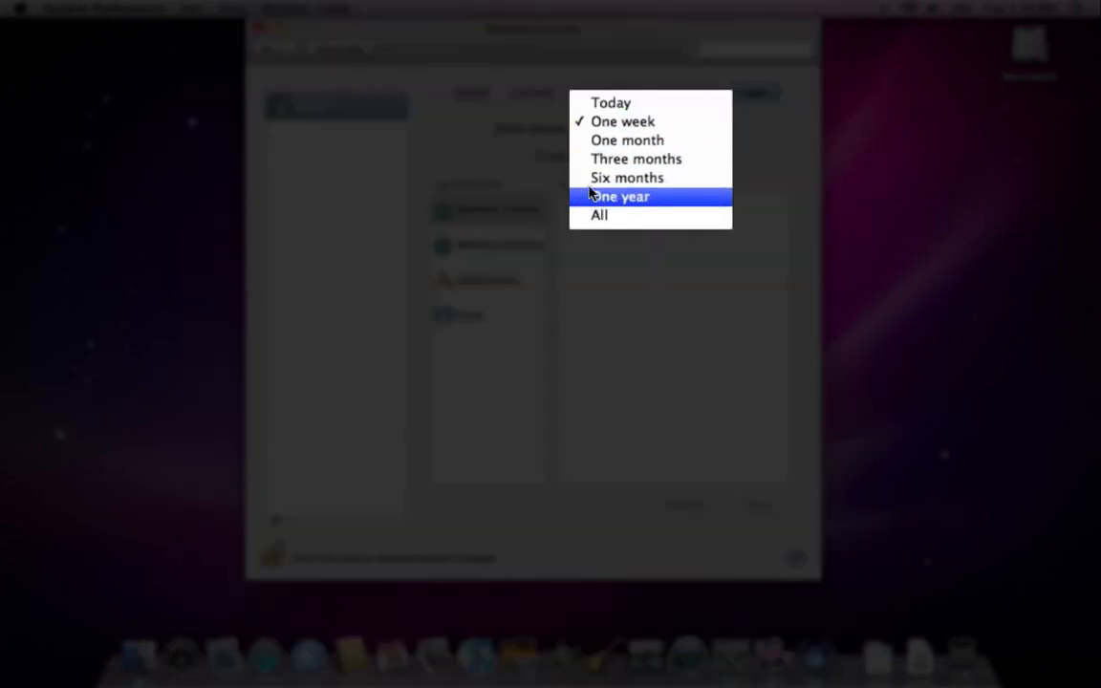
pyautogui.click(495, 150)
pyautogui.click(462, 317)
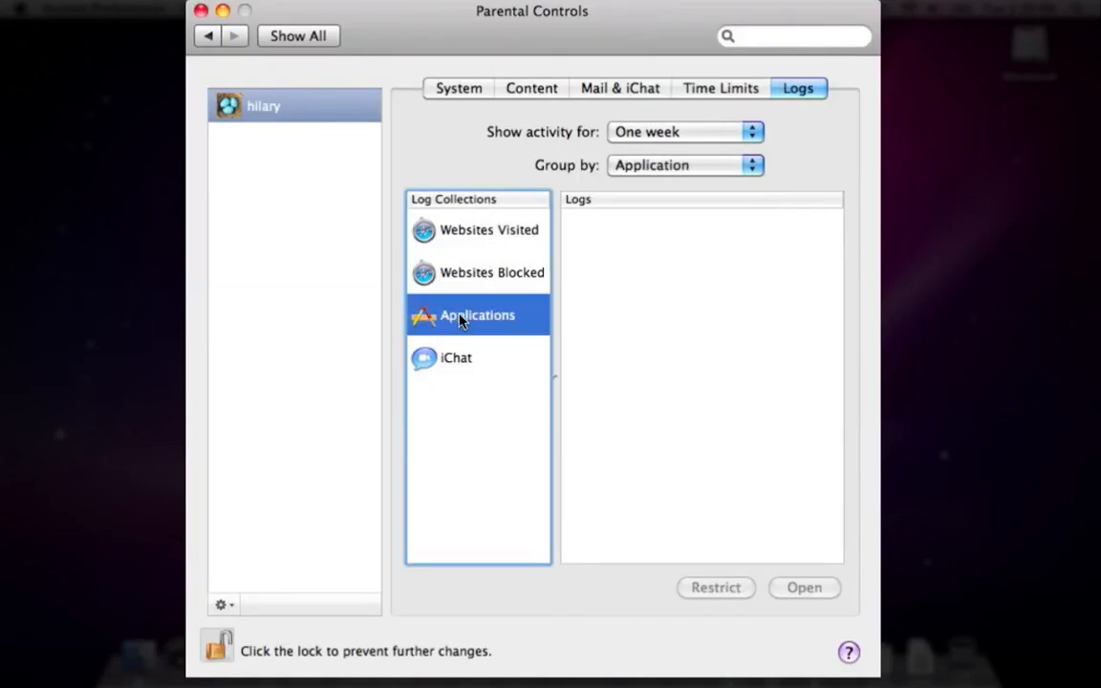
pyautogui.click(645, 135)
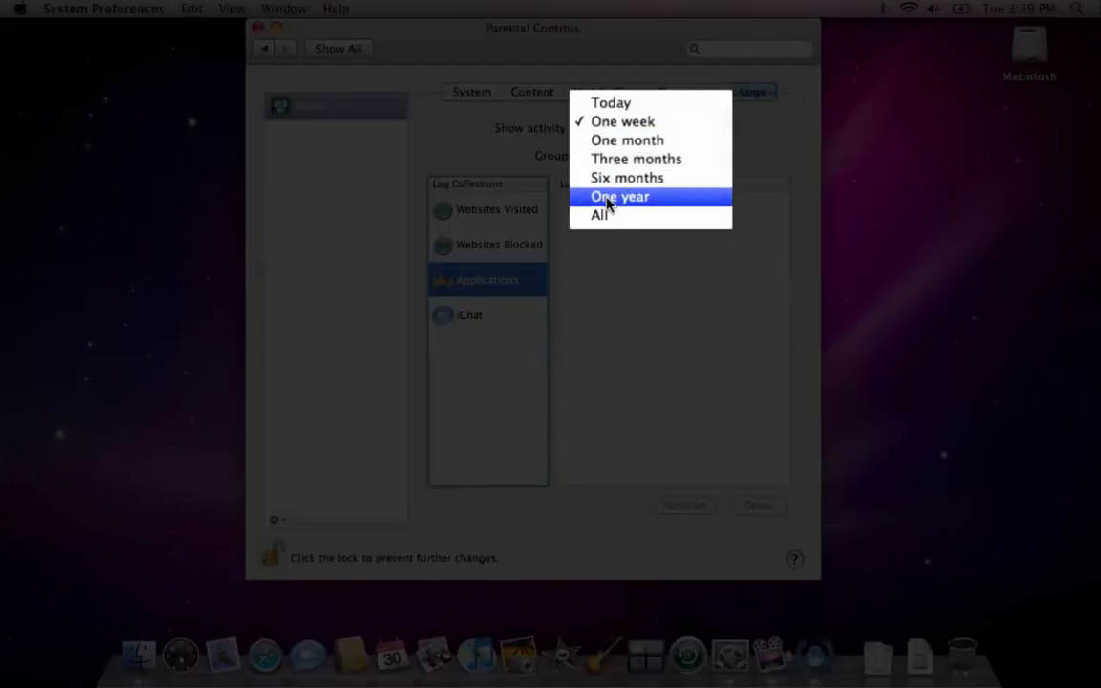
pyautogui.click(612, 197)
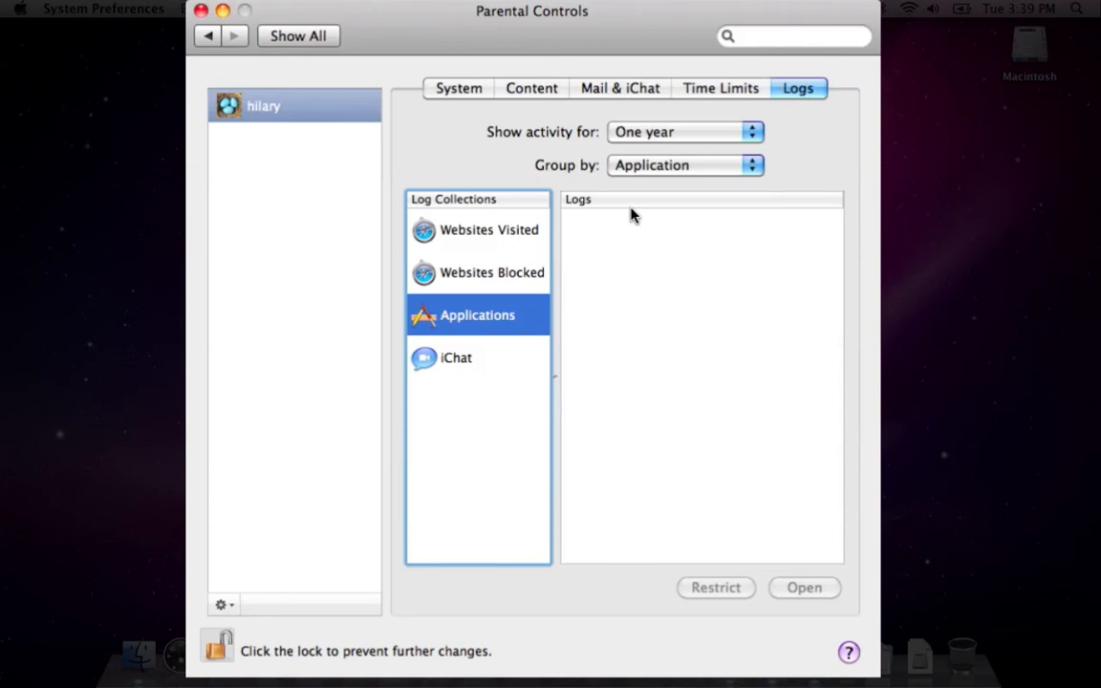
pyautogui.click(635, 133)
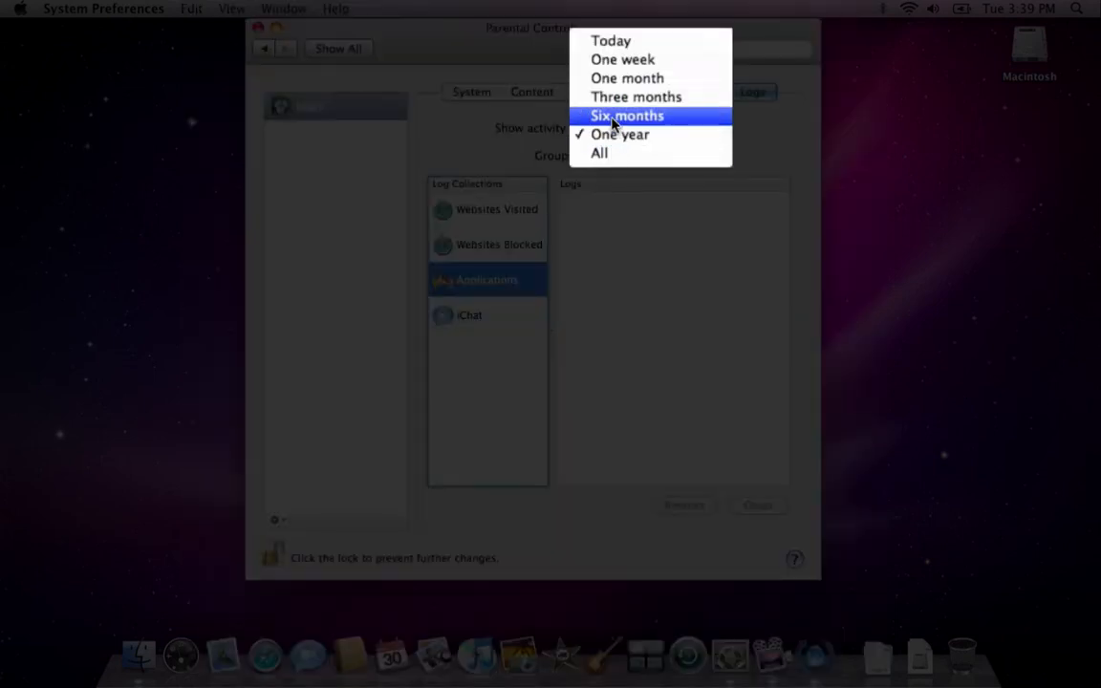
pyautogui.click(614, 97)
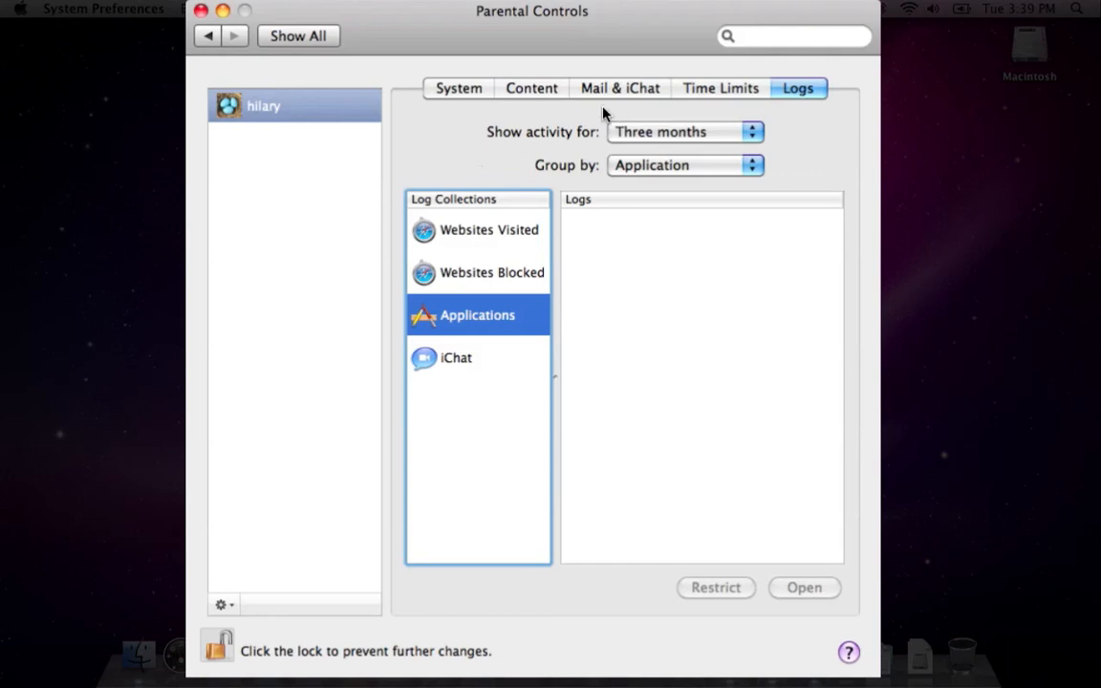
pyautogui.click(459, 89)
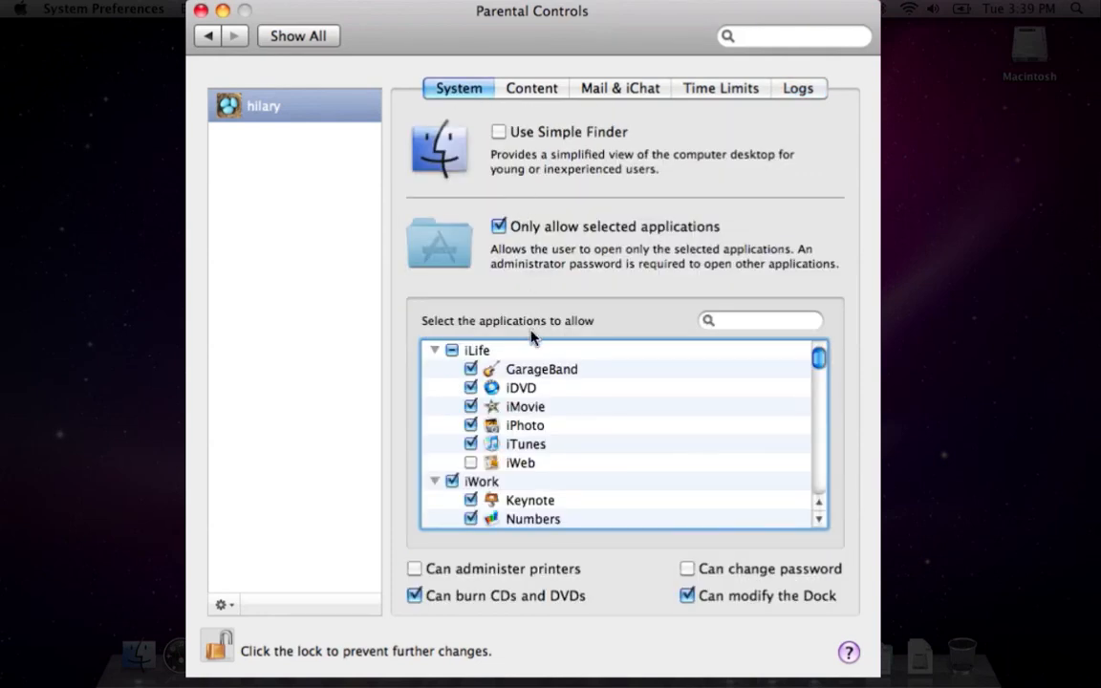
# Allow Mail under the Internet applications and lock the Parental Controls pane
pyautogui.scroll(-3, 546, 398)
pyautogui.scroll(-2, 546, 399)
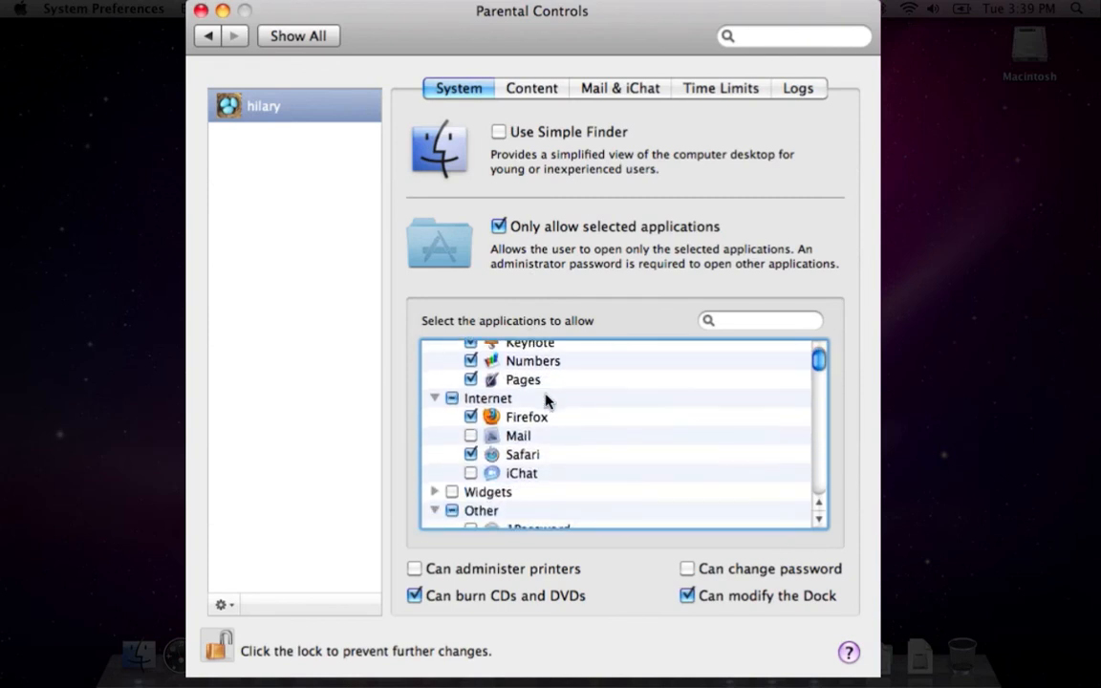
pyautogui.click(471, 435)
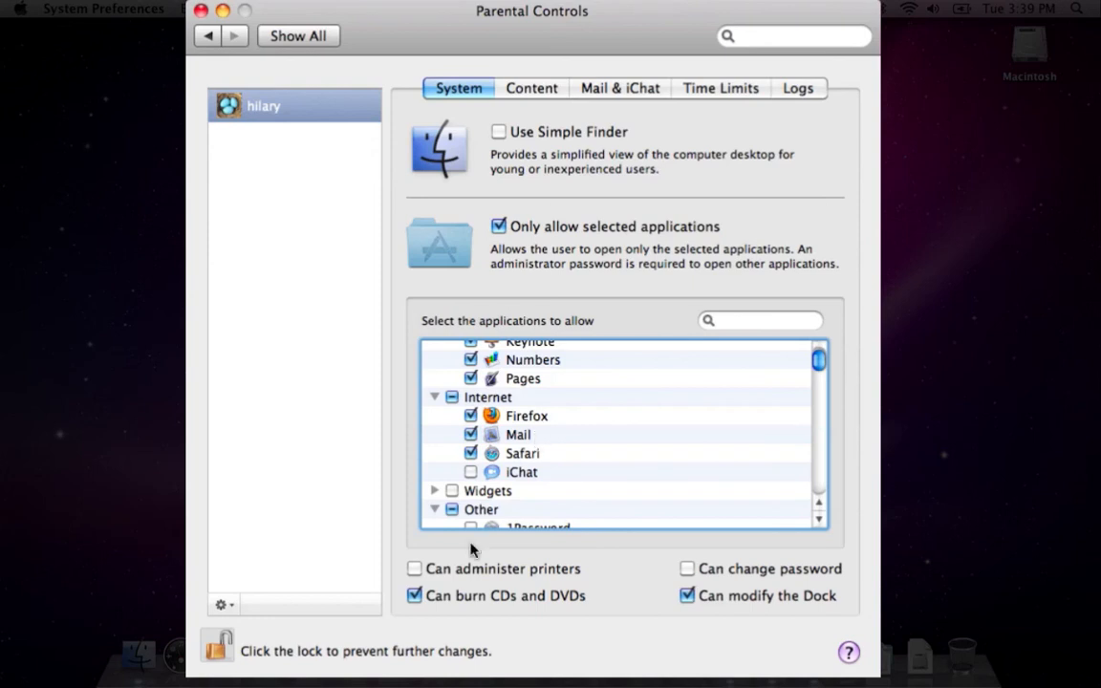
pyautogui.click(218, 648)
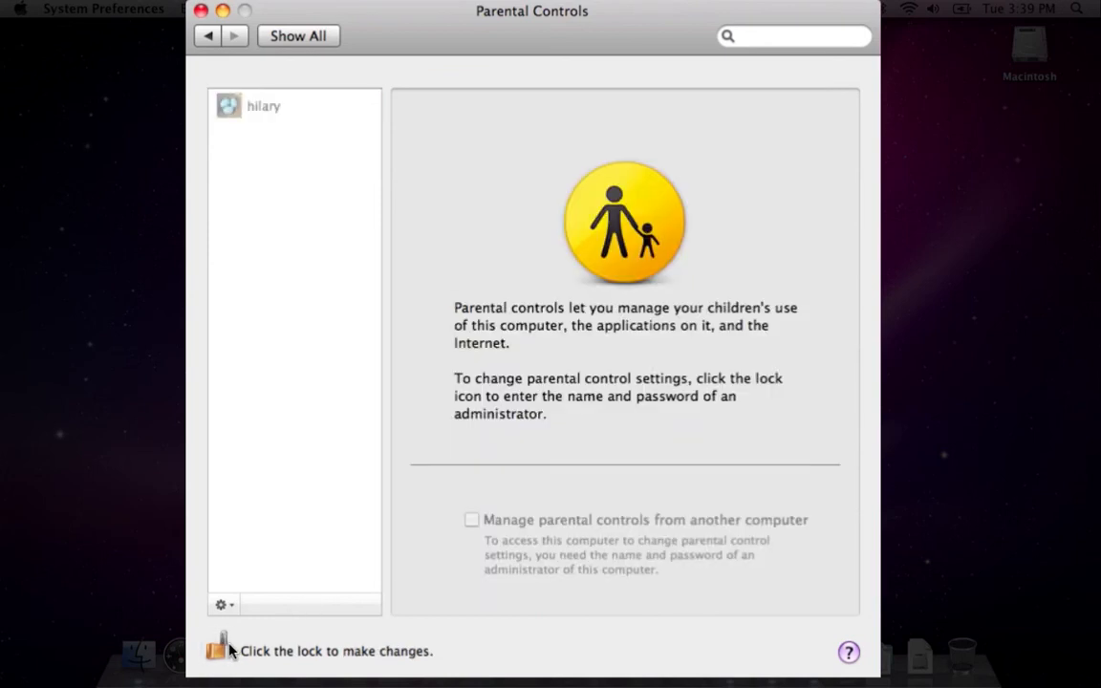